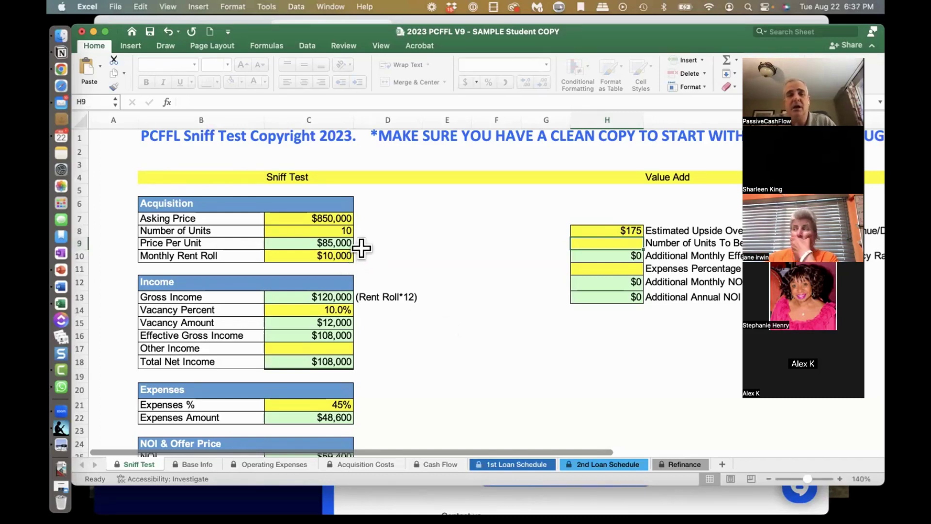
Step: Examine the Sniff Test's acquisition, income and expense inputs and the offer prices calculated at each cap rate
{"action": "scroll", "coordinate": [262, 241], "scroll_direction": "down", "scroll_amount": 1}
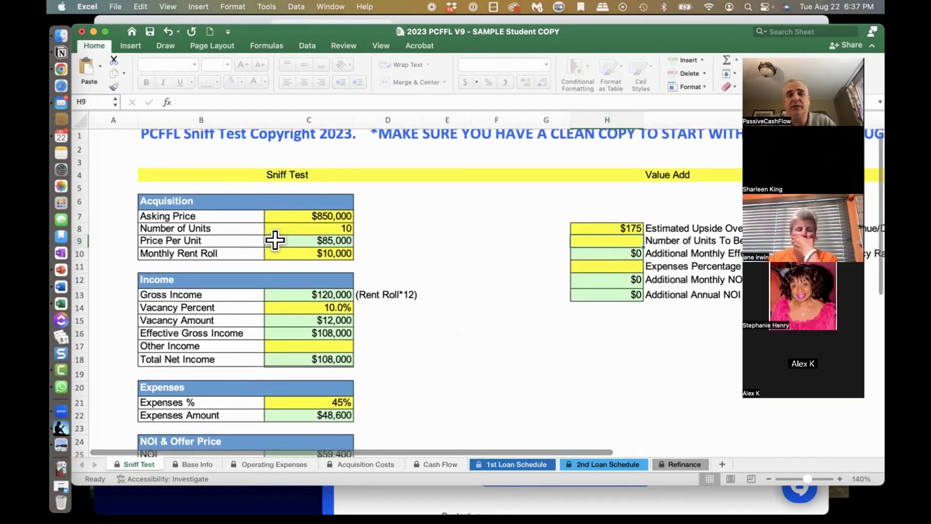
{"action": "scroll", "coordinate": [284, 240], "scroll_direction": "down", "scroll_amount": 1}
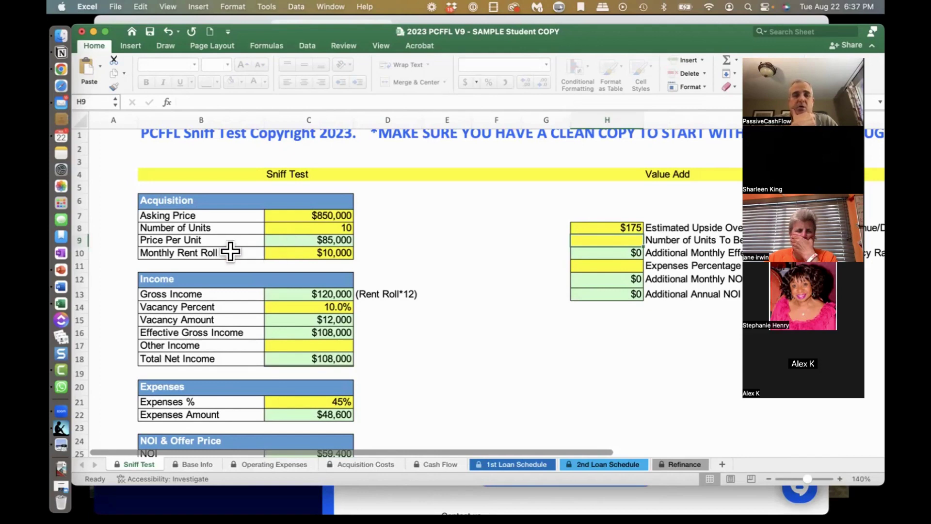
{"action": "scroll", "coordinate": [228, 249], "scroll_direction": "down", "scroll_amount": 3}
{"action": "scroll", "coordinate": [229, 249], "scroll_direction": "down", "scroll_amount": 1}
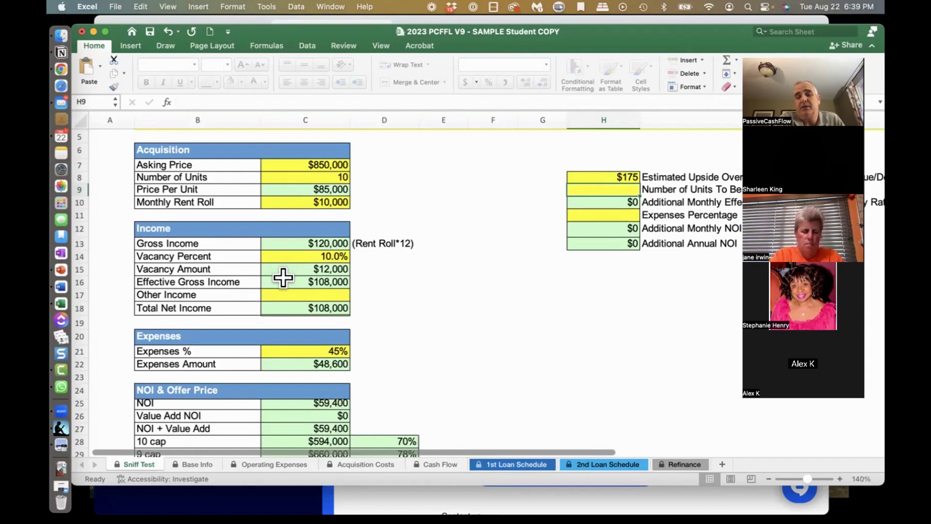
{"action": "scroll", "coordinate": [284, 277], "scroll_direction": "down", "scroll_amount": 5}
{"action": "scroll", "coordinate": [283, 277], "scroll_direction": "down", "scroll_amount": 1}
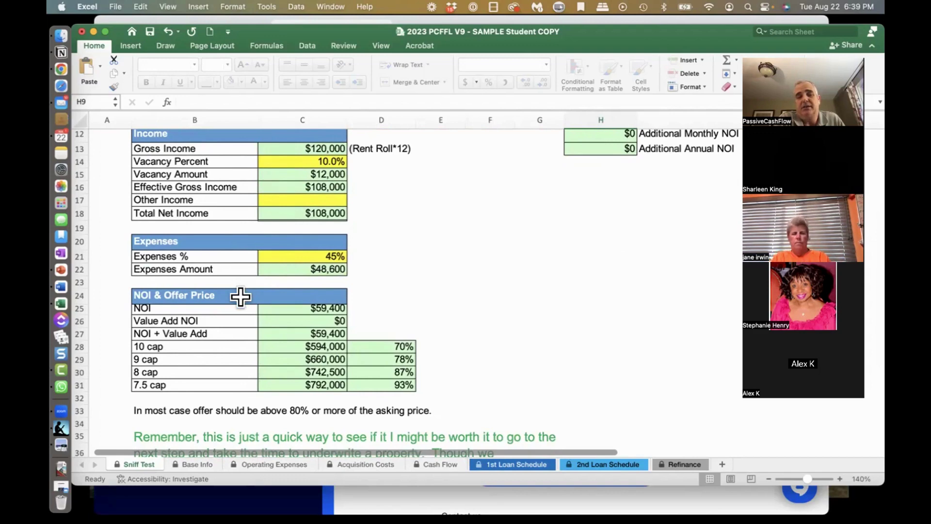
{"action": "scroll", "coordinate": [241, 297], "scroll_direction": "down", "scroll_amount": 2}
{"action": "scroll", "coordinate": [241, 297], "scroll_direction": "down", "scroll_amount": 3}
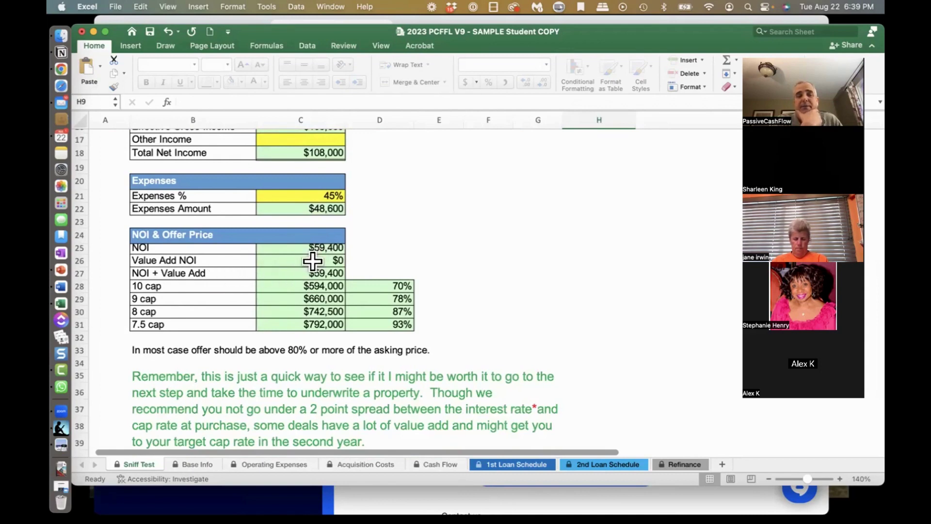
Step: Set the Value Add number of units to be renovated to 5 and check the effect on NOI and offer prices
{"action": "scroll", "coordinate": [510, 263], "scroll_direction": "up", "scroll_amount": 8}
{"action": "scroll", "coordinate": [510, 263], "scroll_direction": "right", "scroll_amount": 5}
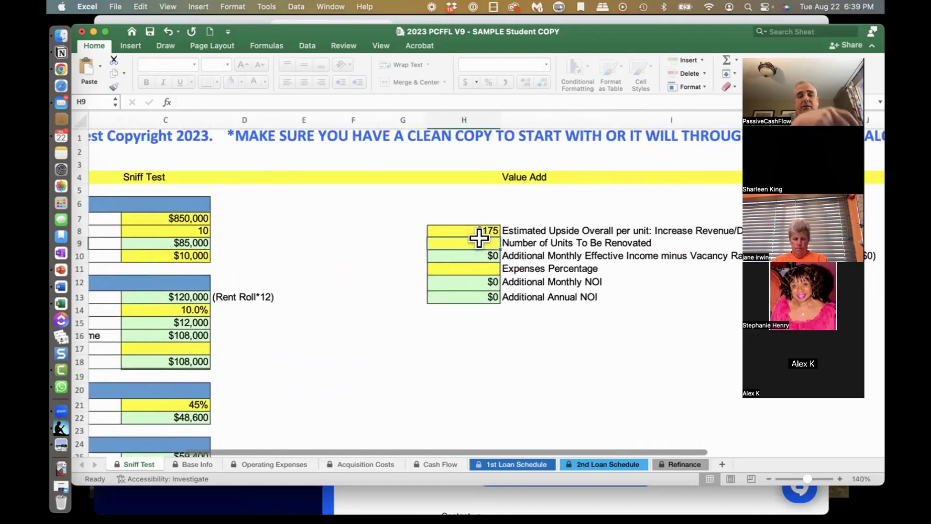
{"action": "type", "text": "5"}
{"action": "key", "text": "Return"}
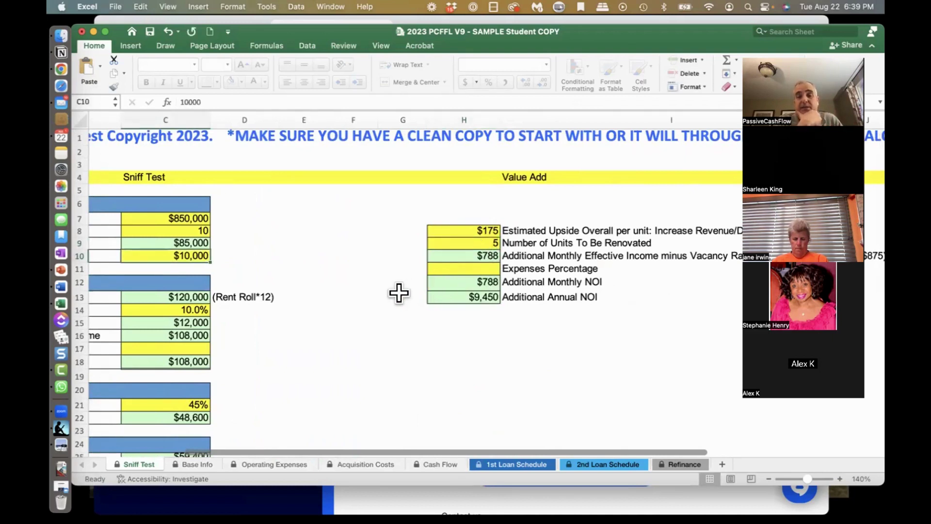
{"action": "scroll", "coordinate": [399, 292], "scroll_direction": "left", "scroll_amount": 5}
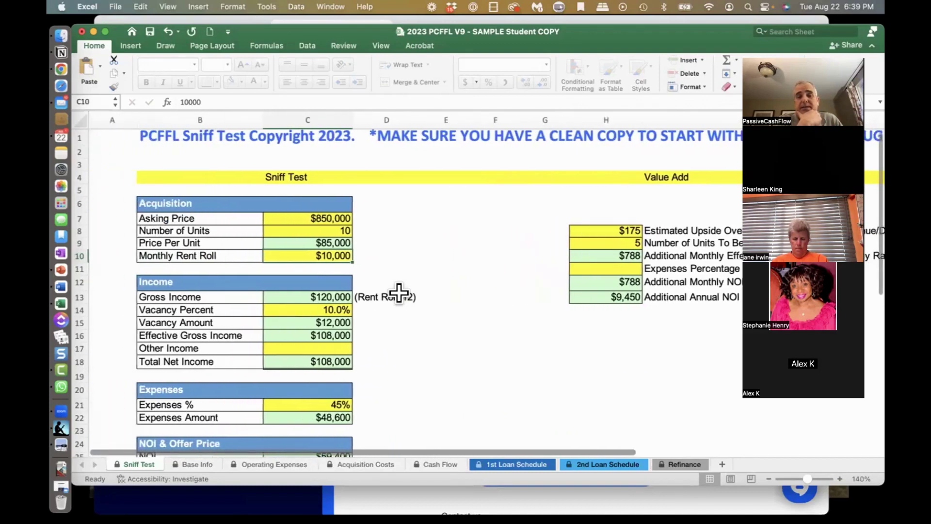
{"action": "scroll", "coordinate": [383, 294], "scroll_direction": "down", "scroll_amount": 1}
{"action": "scroll", "coordinate": [375, 296], "scroll_direction": "down", "scroll_amount": 8}
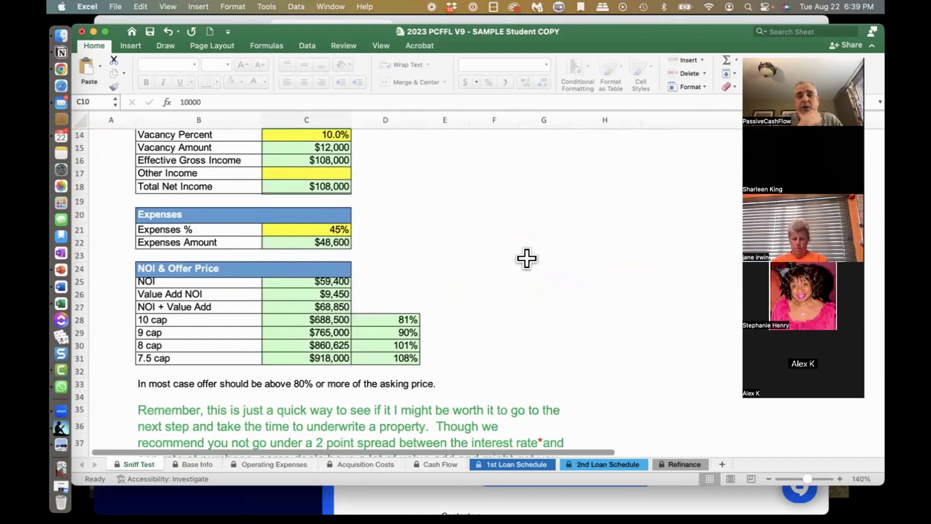
Step: Clear the number of units to be renovated and recheck the offer prices at each cap rate
{"action": "scroll", "coordinate": [526, 257], "scroll_direction": "up", "scroll_amount": 9}
{"action": "left_click", "coordinate": [623, 246]}
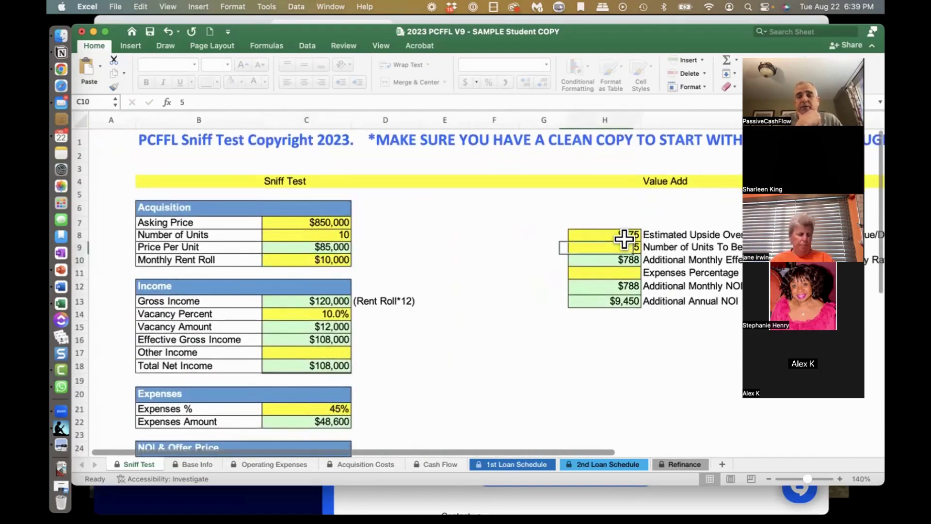
{"action": "key", "text": "BackSpace"}
{"action": "scroll", "coordinate": [520, 269], "scroll_direction": "down", "scroll_amount": 10}
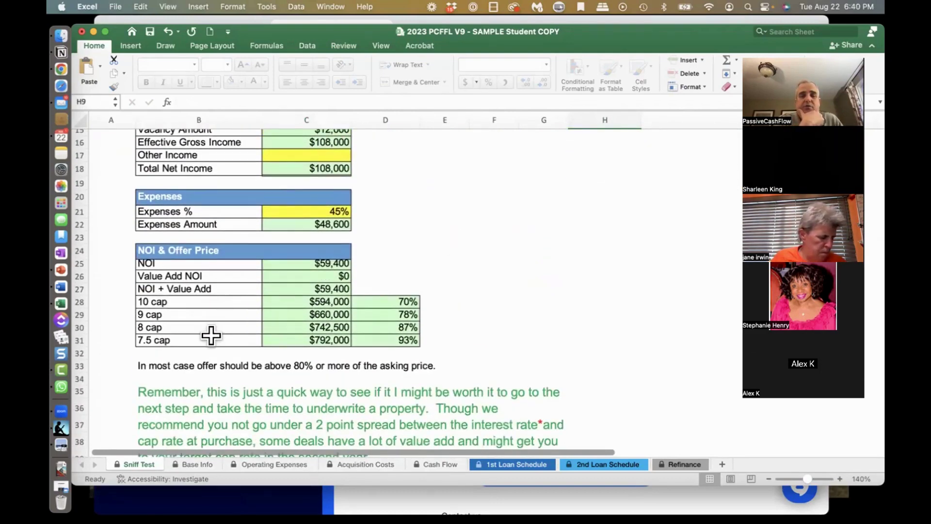
{"action": "scroll", "coordinate": [211, 335], "scroll_direction": "up", "scroll_amount": 10}
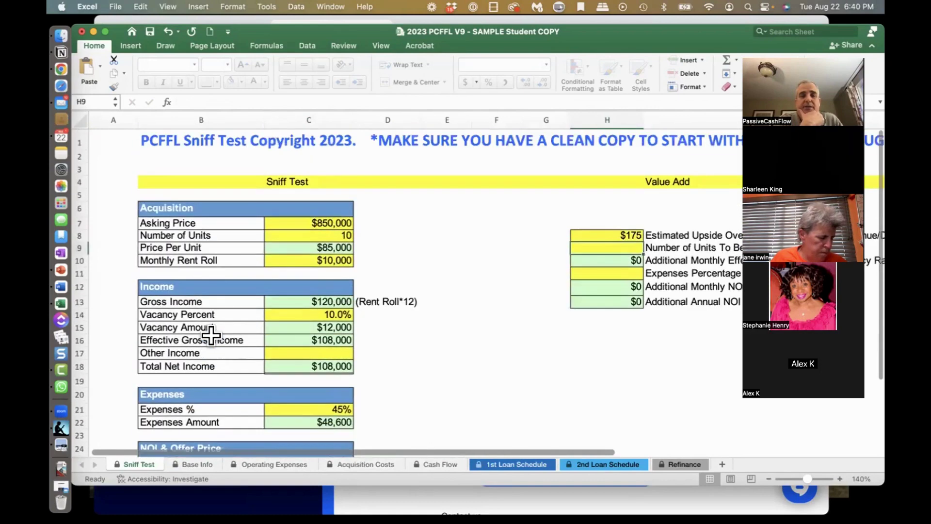
{"action": "scroll", "coordinate": [211, 334], "scroll_direction": "down", "scroll_amount": 10}
{"action": "scroll", "coordinate": [211, 335], "scroll_direction": "down", "scroll_amount": 3}
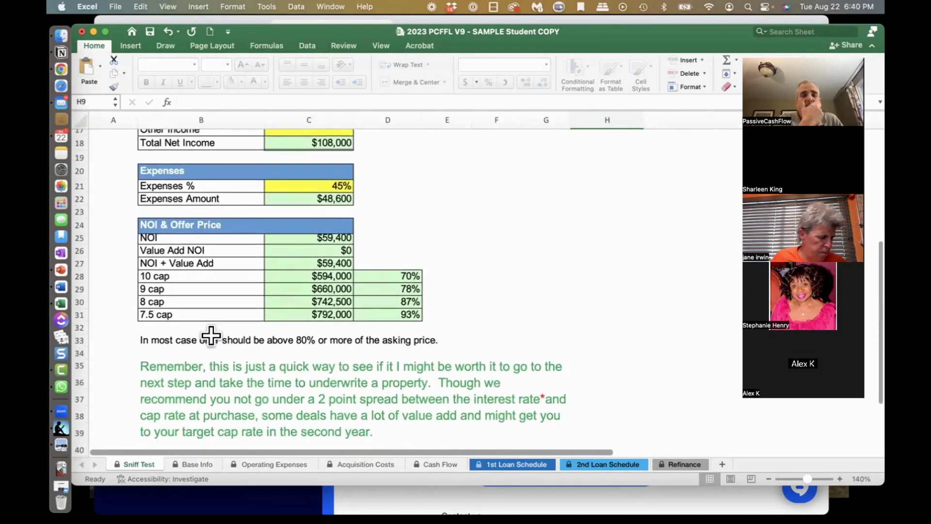
{"action": "scroll", "coordinate": [214, 329], "scroll_direction": "down", "scroll_amount": 1}
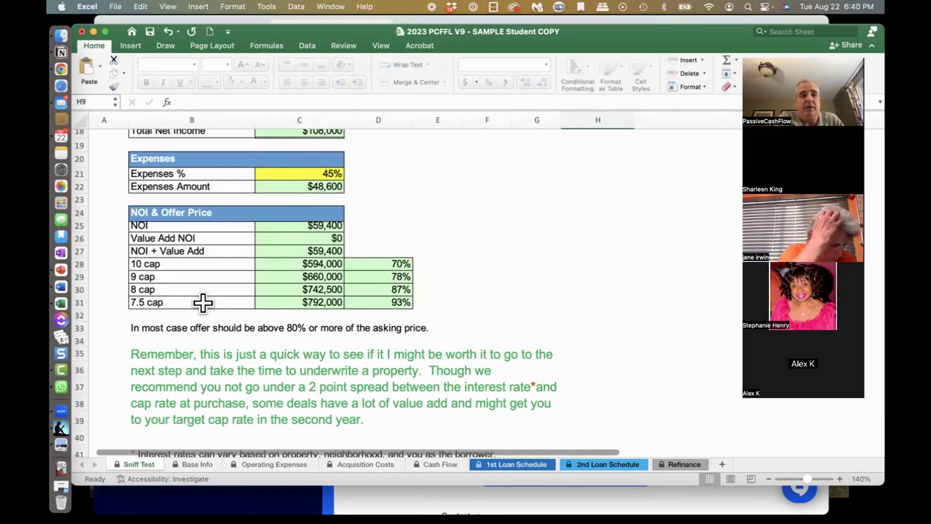
Step: Switch to Chrome and view the conventional multifamily loan rates on the Apartment Loan Store page
{"action": "left_click", "coordinate": [61, 68]}
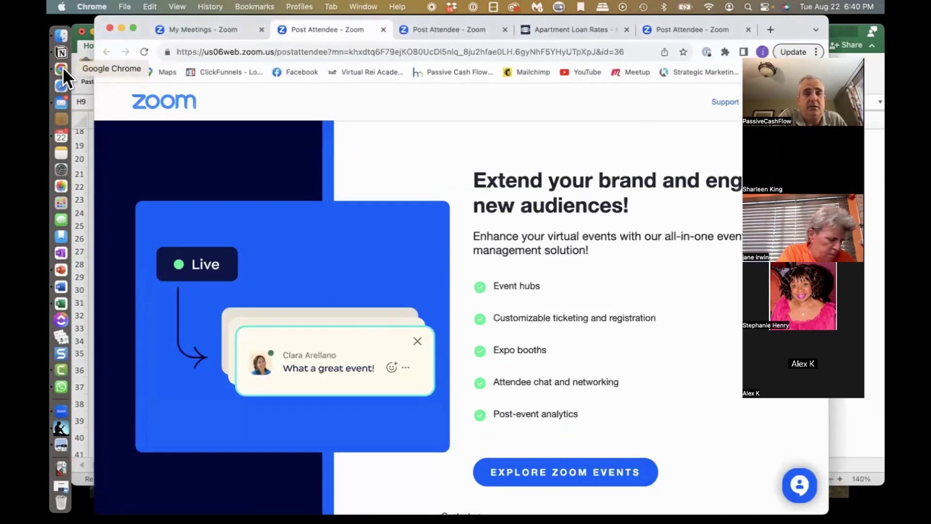
{"action": "left_click", "coordinate": [588, 30]}
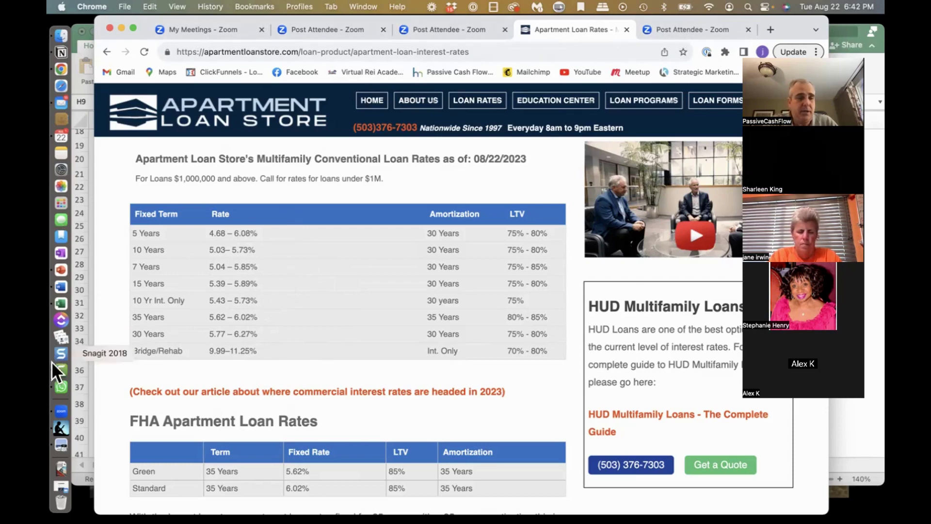
{"action": "left_click", "coordinate": [58, 409]}
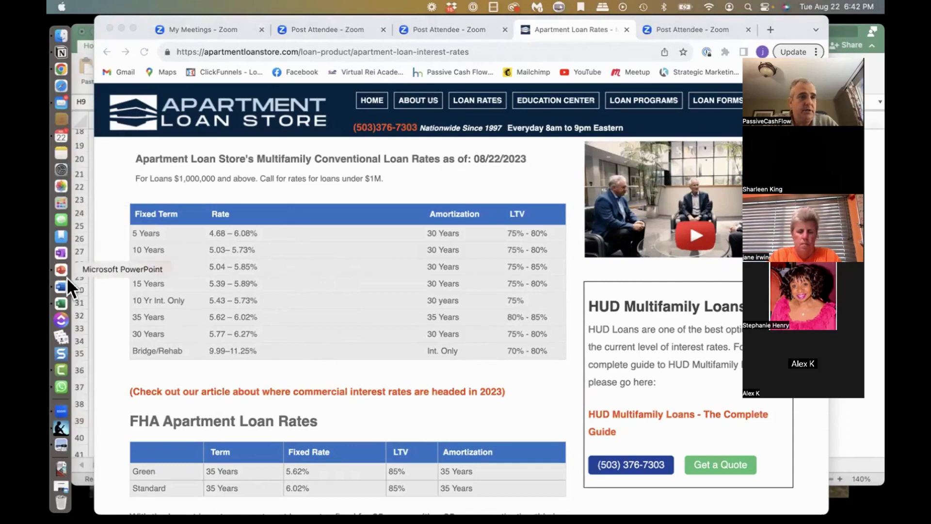
Step: Switch back to the Excel workbook and compare the Sniff Test's cap-rate offer prices with the guidance notes below them
{"action": "left_click", "coordinate": [62, 303]}
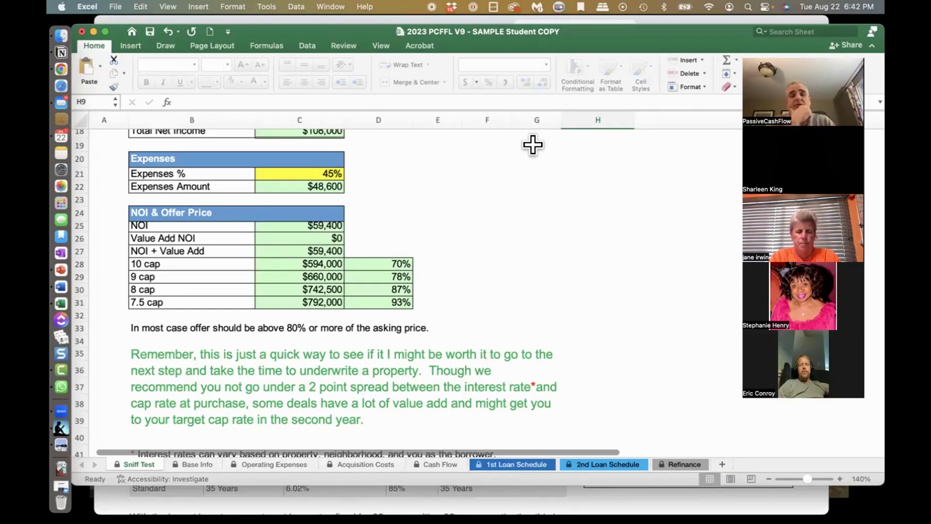
{"action": "scroll", "coordinate": [511, 185], "scroll_direction": "up", "scroll_amount": 10}
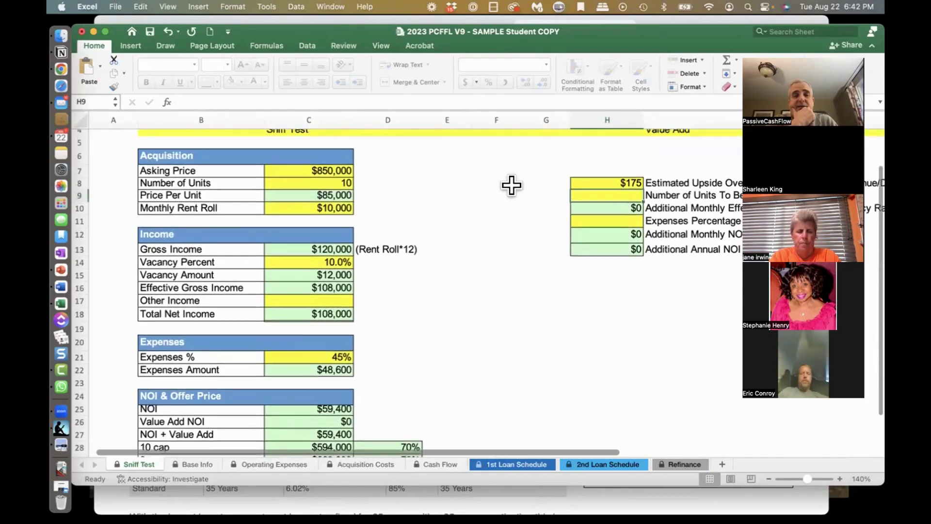
{"action": "scroll", "coordinate": [461, 189], "scroll_direction": "down", "scroll_amount": 8}
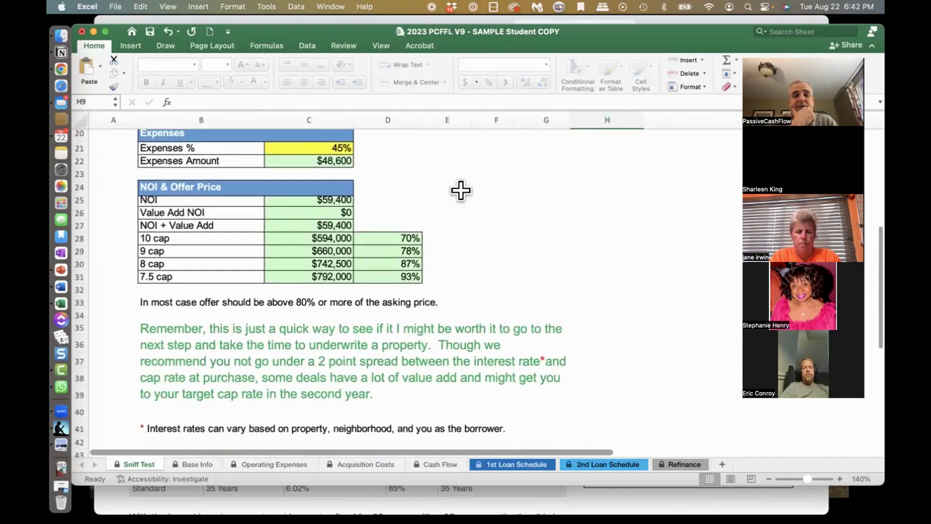
{"action": "scroll", "coordinate": [461, 189], "scroll_direction": "down", "scroll_amount": 1}
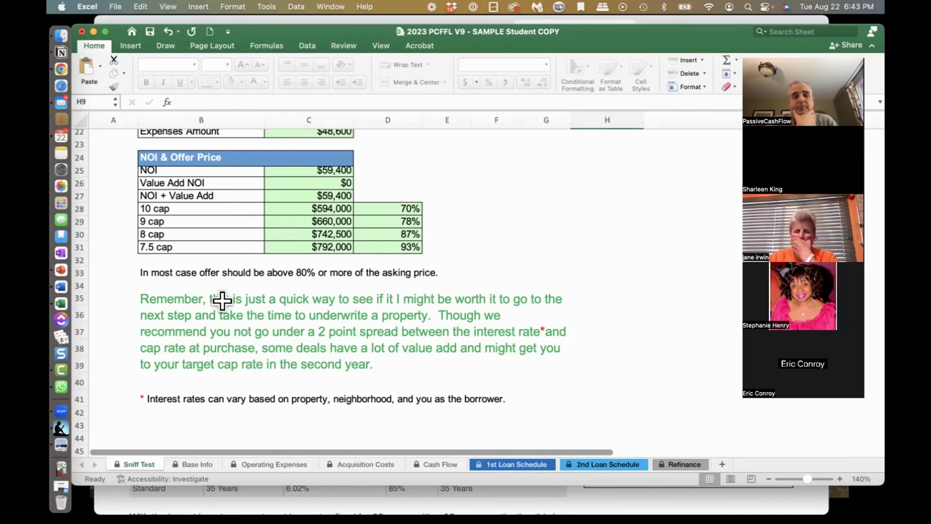
{"action": "scroll", "coordinate": [570, 231], "scroll_direction": "up", "scroll_amount": 4}
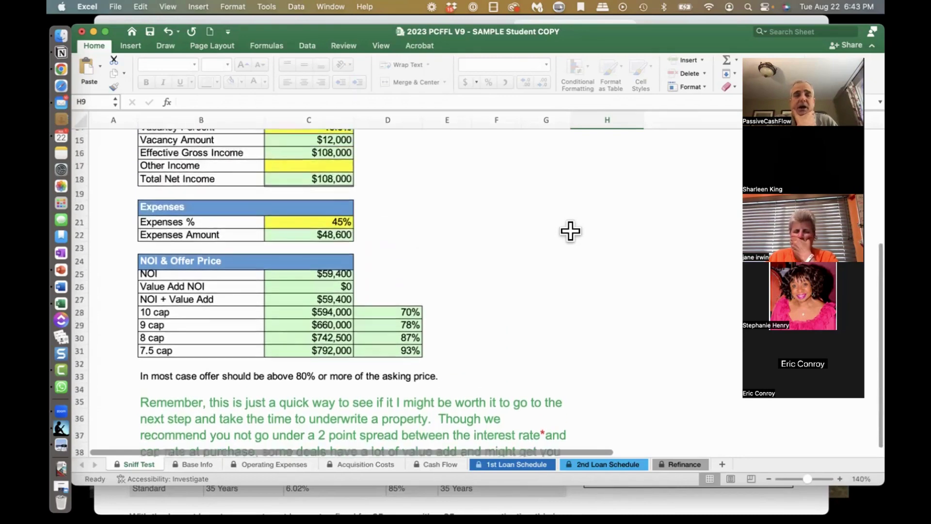
{"action": "scroll", "coordinate": [571, 231], "scroll_direction": "up", "scroll_amount": 3}
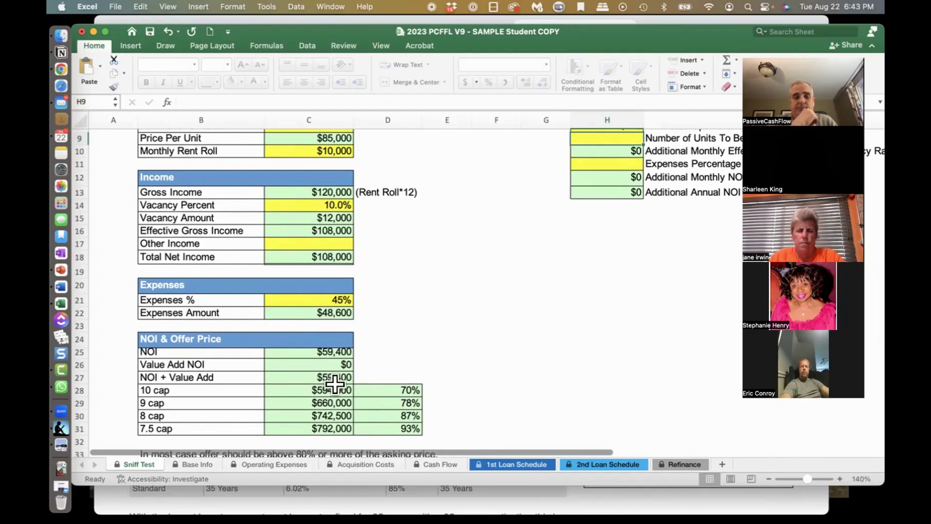
Step: Open the Base Info sheet and review the unit income, expenses, asking and strike prices, and first mortgage terms
{"action": "left_click", "coordinate": [193, 463]}
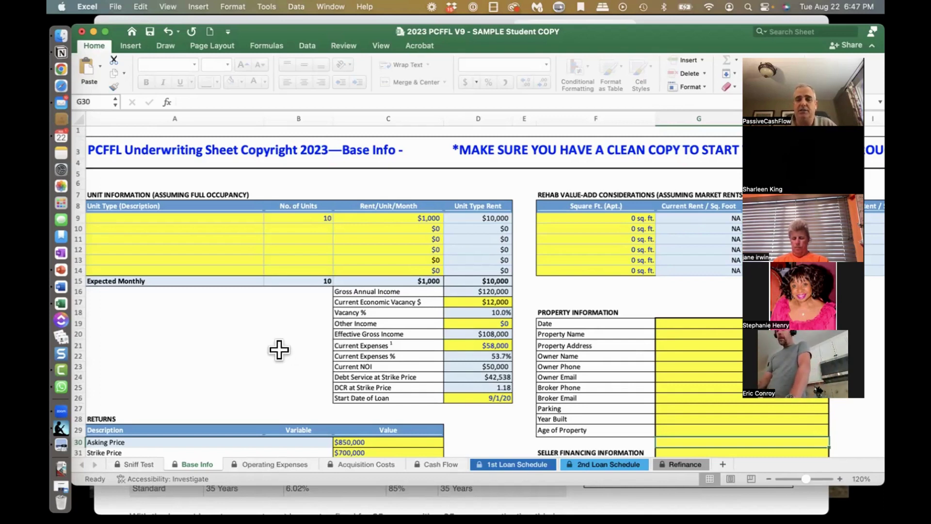
{"action": "scroll", "coordinate": [278, 349], "scroll_direction": "down", "scroll_amount": 5}
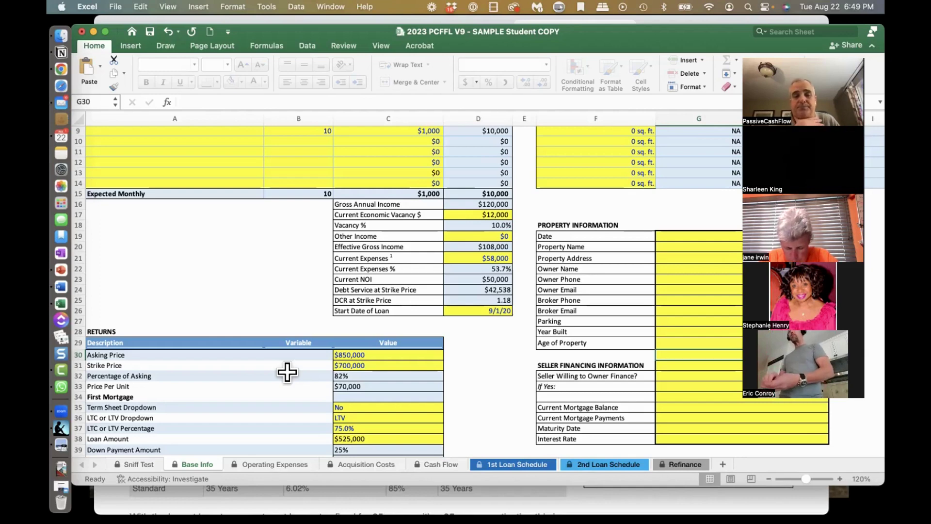
{"action": "scroll", "coordinate": [287, 372], "scroll_direction": "down", "scroll_amount": 3}
{"action": "scroll", "coordinate": [287, 372], "scroll_direction": "down", "scroll_amount": 3}
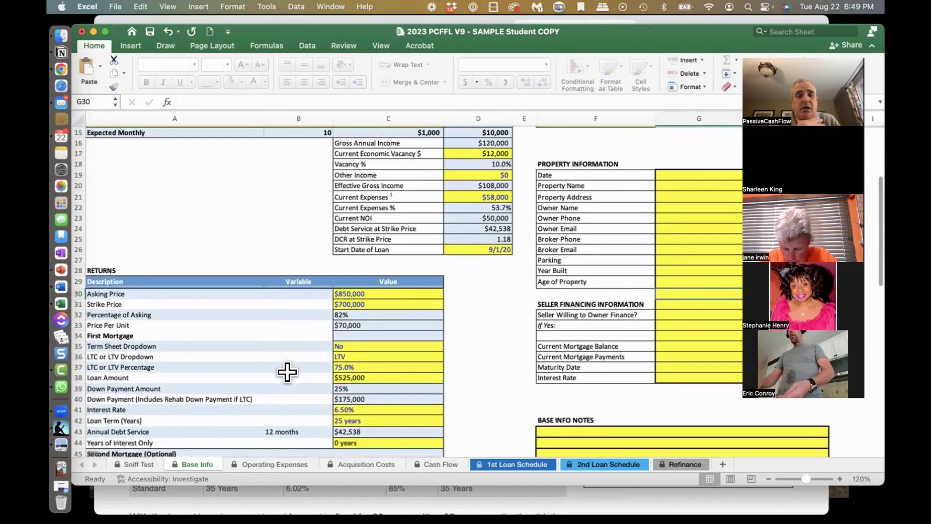
{"action": "scroll", "coordinate": [287, 372], "scroll_direction": "down", "scroll_amount": 2}
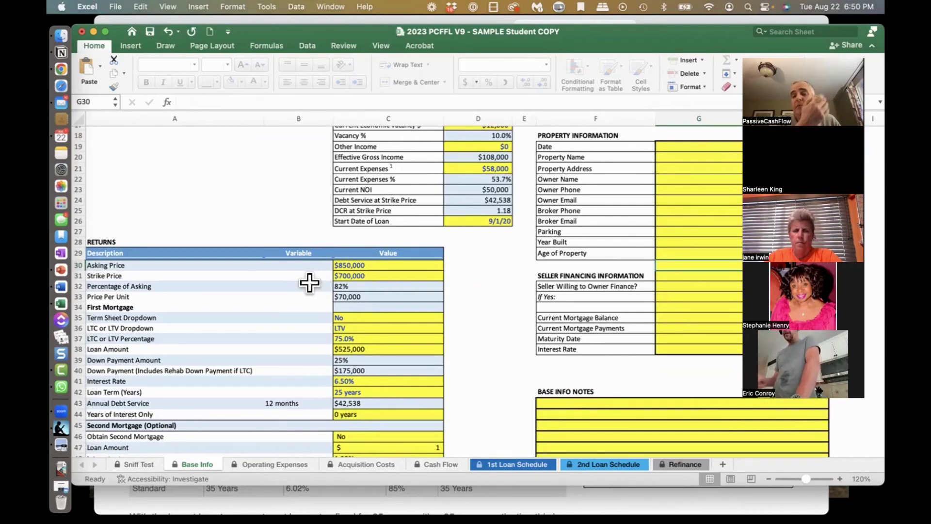
{"action": "scroll", "coordinate": [309, 283], "scroll_direction": "down", "scroll_amount": 1}
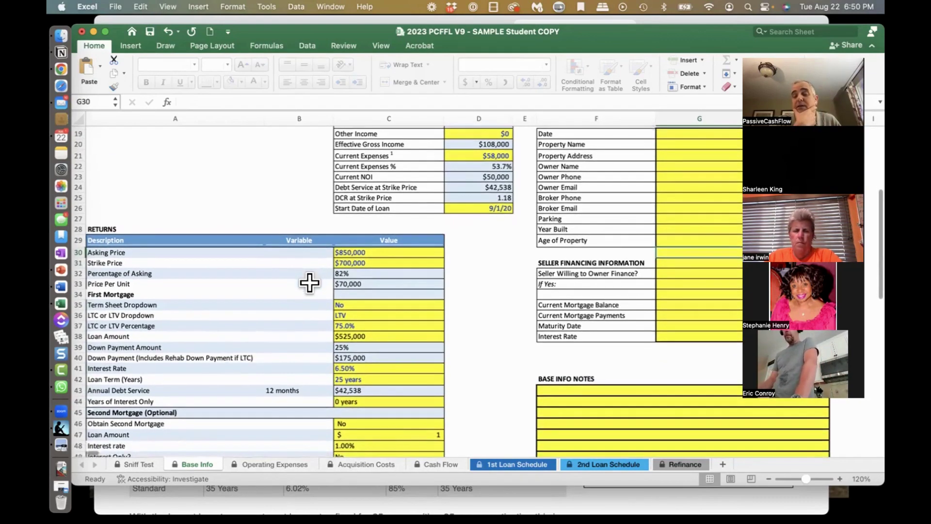
{"action": "scroll", "coordinate": [306, 282], "scroll_direction": "up", "scroll_amount": 1}
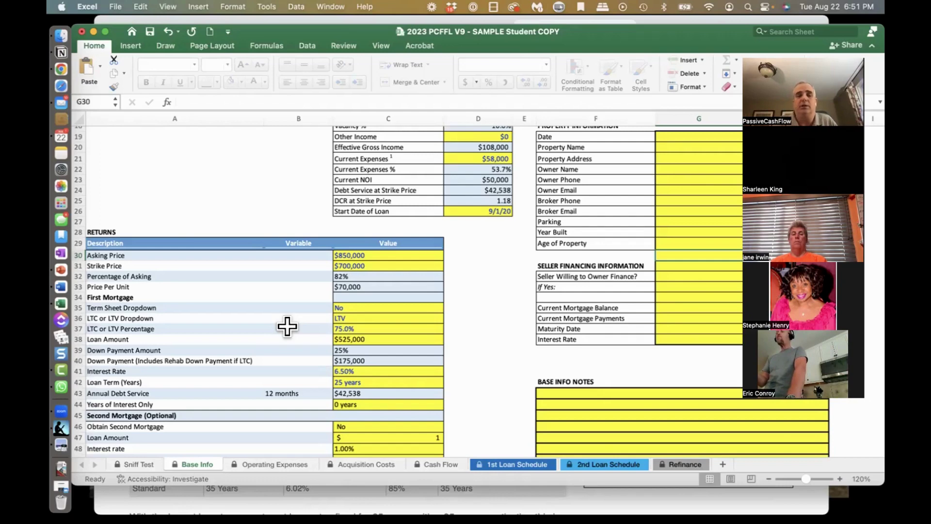
{"action": "scroll", "coordinate": [303, 353], "scroll_direction": "down", "scroll_amount": 3}
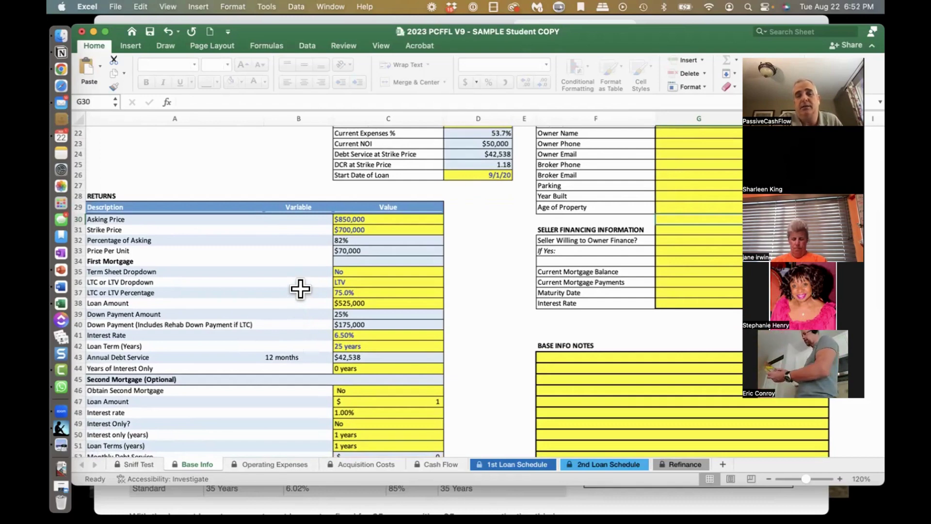
{"action": "scroll", "coordinate": [303, 301], "scroll_direction": "down", "scroll_amount": 1}
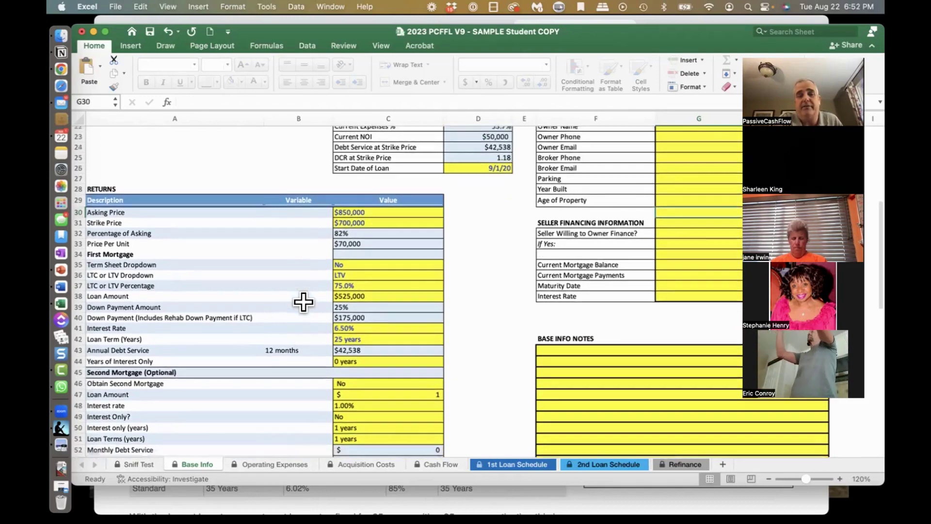
Step: Review Base Info's second mortgage, acquisition fee, closing cost, rehab and working capital entries, down to the investor returns
{"action": "scroll", "coordinate": [303, 302], "scroll_direction": "down", "scroll_amount": 3}
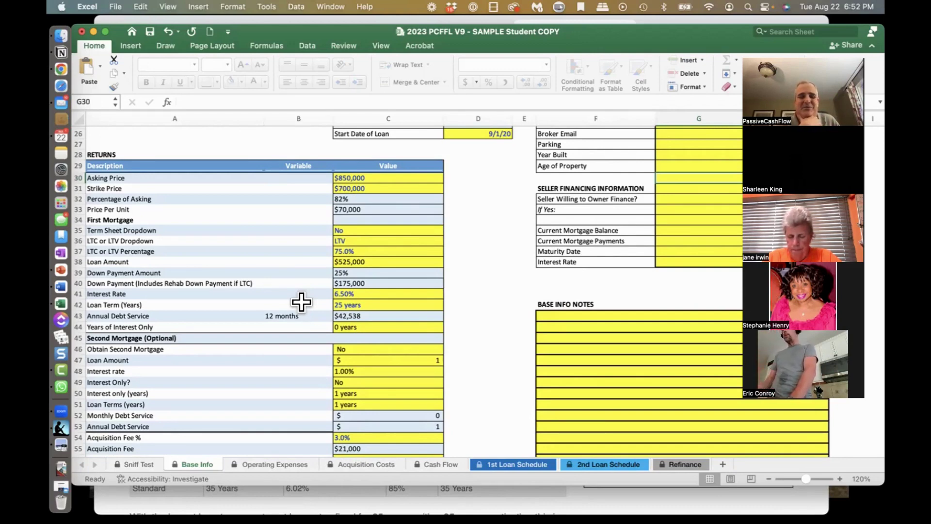
{"action": "scroll", "coordinate": [301, 302], "scroll_direction": "down", "scroll_amount": 3}
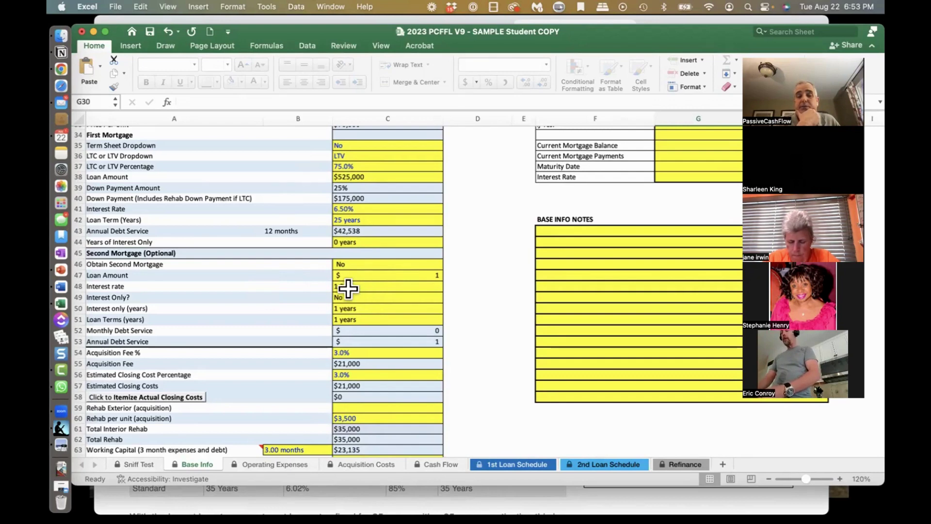
{"action": "scroll", "coordinate": [276, 275], "scroll_direction": "down", "scroll_amount": 3}
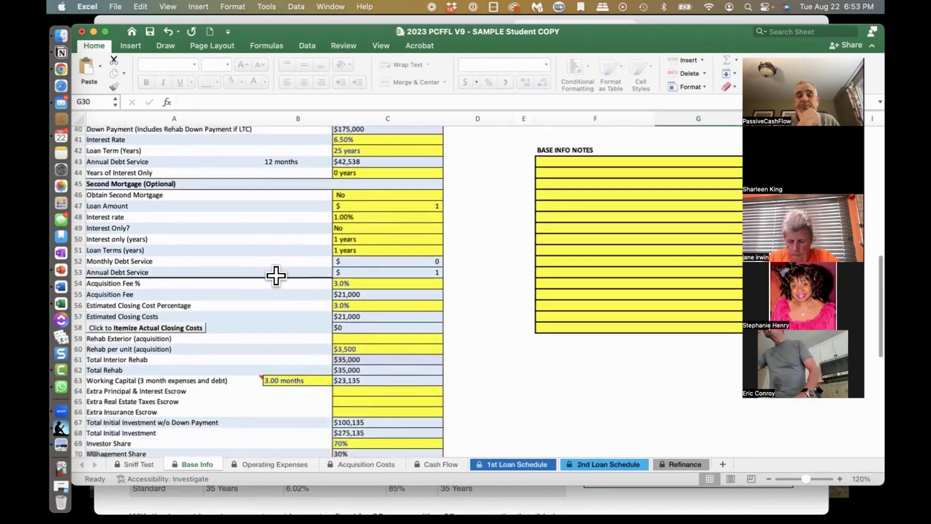
{"action": "scroll", "coordinate": [276, 275], "scroll_direction": "down", "scroll_amount": 3}
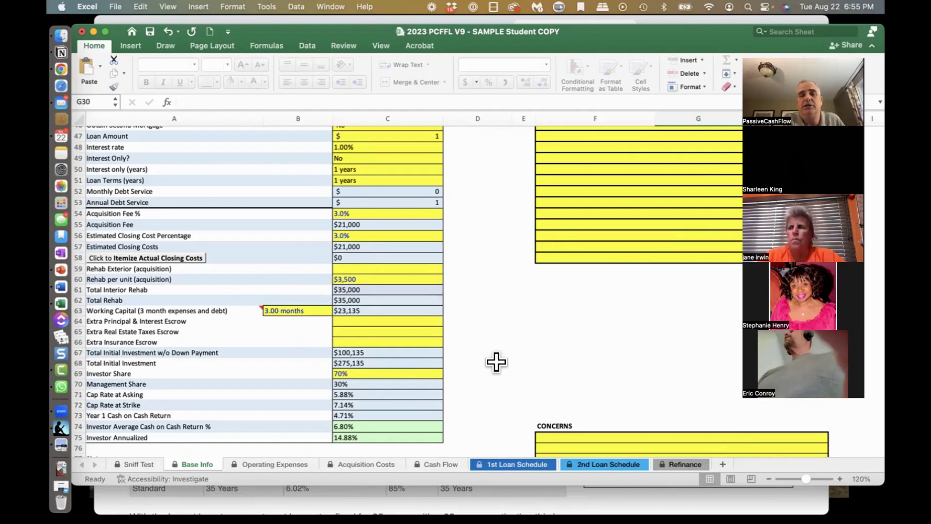
Step: Select Base Info's working capital months, and open the Cash Flow sheet to review rent, vacancy and effective gross rent by year
{"action": "left_click", "coordinate": [297, 305]}
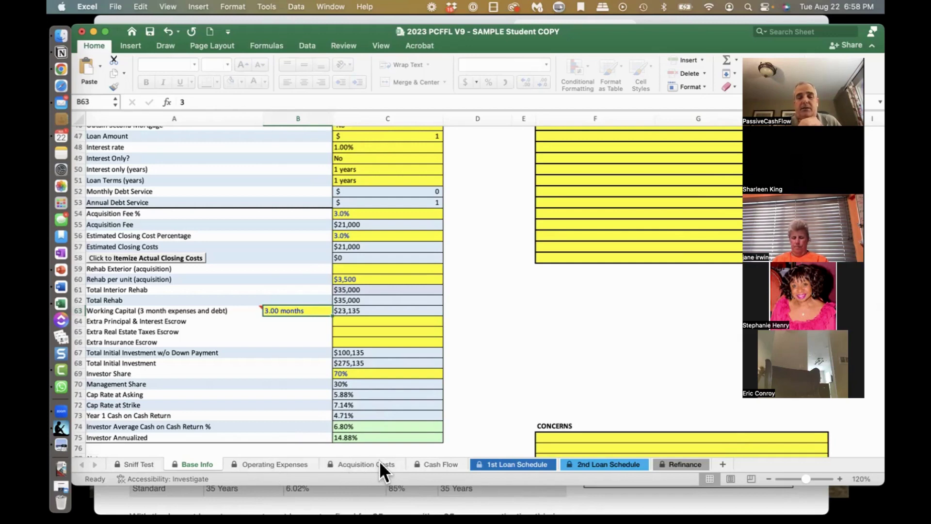
{"action": "left_click", "coordinate": [436, 464]}
{"action": "scroll", "coordinate": [434, 320], "scroll_direction": "up", "scroll_amount": 13}
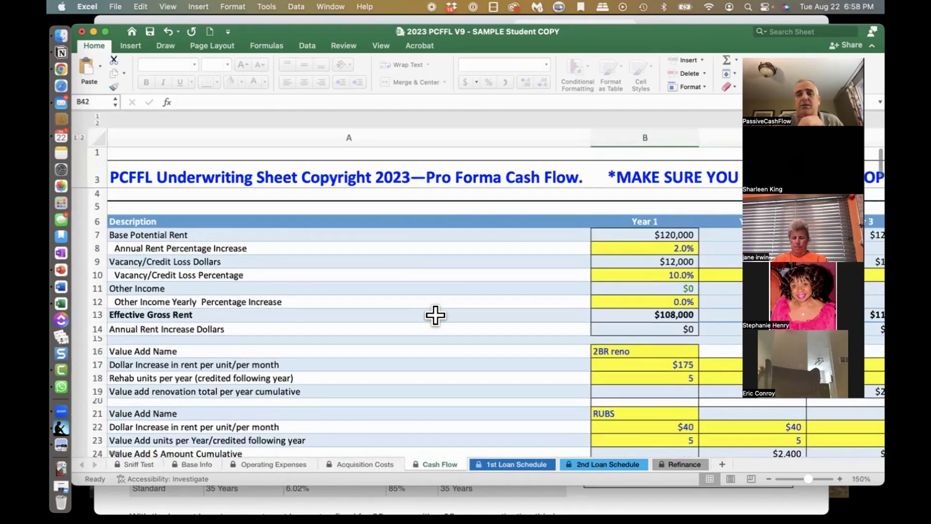
{"action": "scroll", "coordinate": [435, 315], "scroll_direction": "right", "scroll_amount": 3}
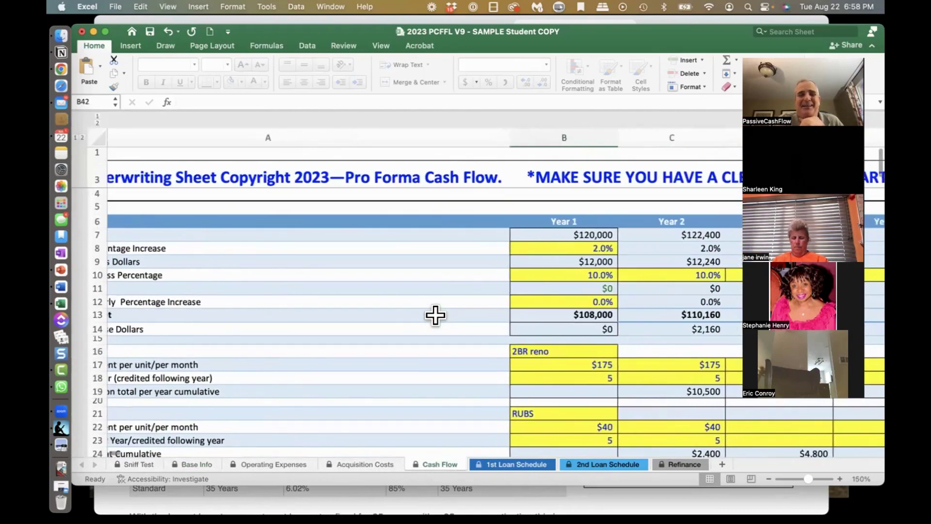
{"action": "scroll", "coordinate": [434, 313], "scroll_direction": "left", "scroll_amount": 3}
{"action": "scroll", "coordinate": [429, 291], "scroll_direction": "right", "scroll_amount": 5}
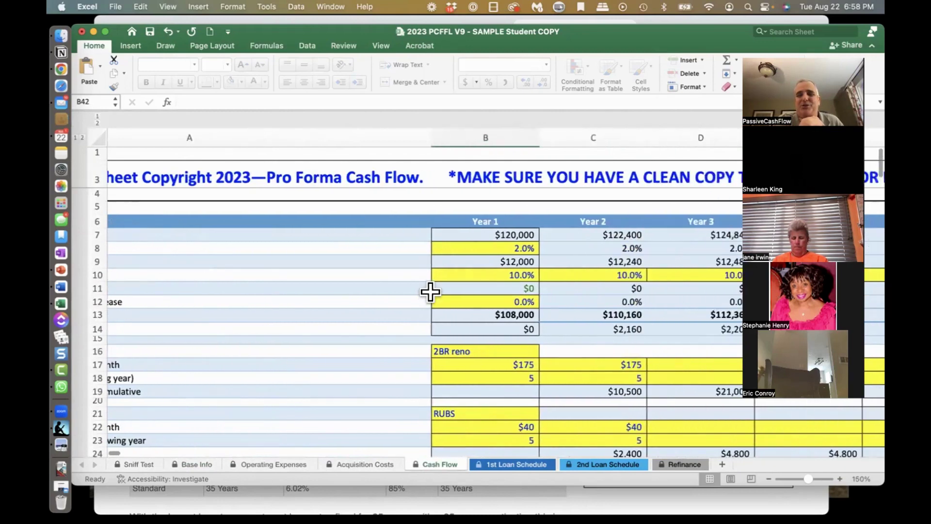
{"action": "scroll", "coordinate": [430, 291], "scroll_direction": "right", "scroll_amount": 1}
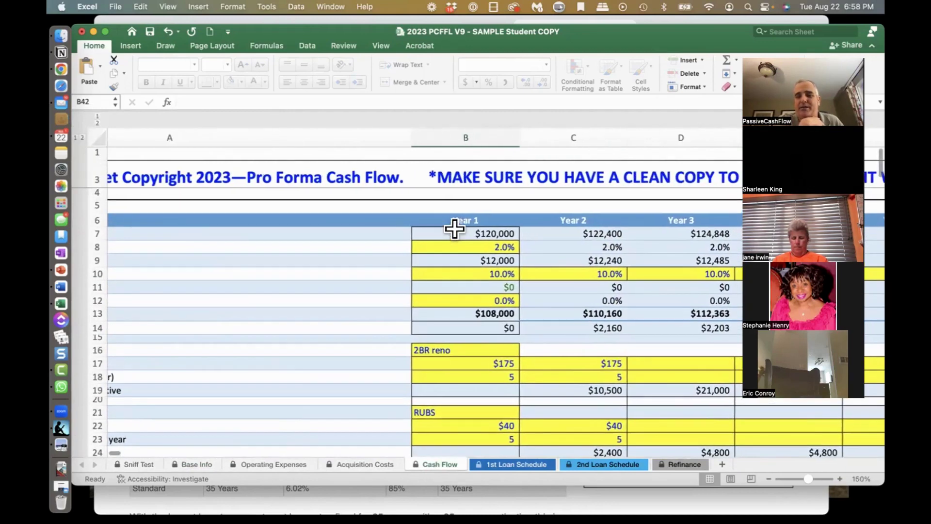
{"action": "scroll", "coordinate": [455, 228], "scroll_direction": "right", "scroll_amount": 1}
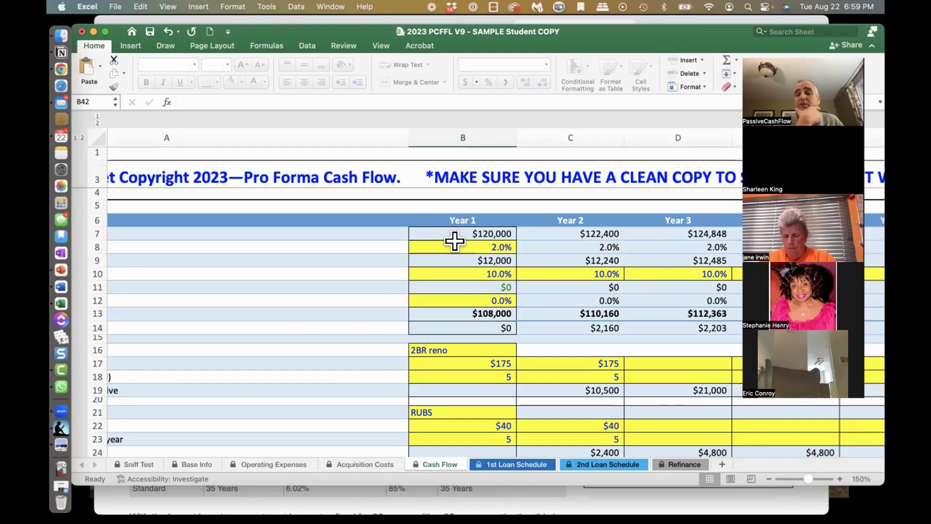
{"action": "scroll", "coordinate": [455, 241], "scroll_direction": "left", "scroll_amount": 4}
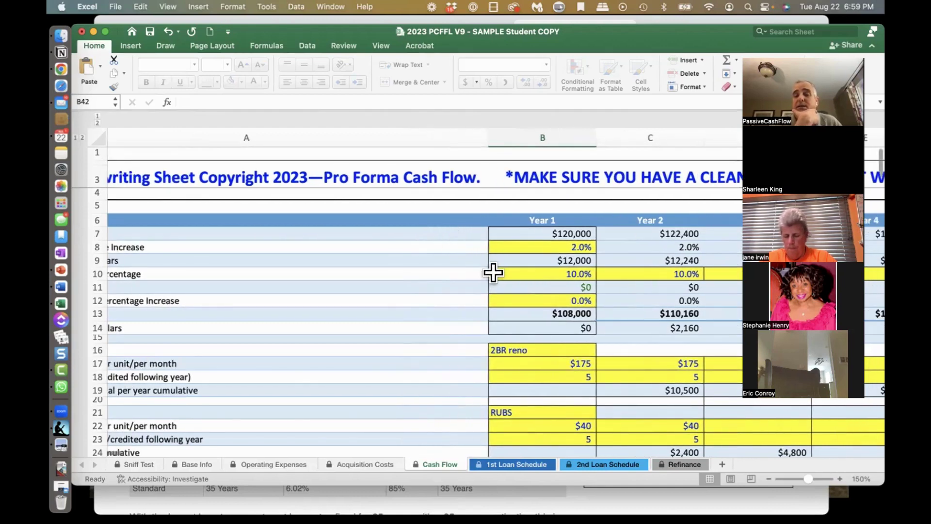
{"action": "scroll", "coordinate": [535, 267], "scroll_direction": "left", "scroll_amount": 5}
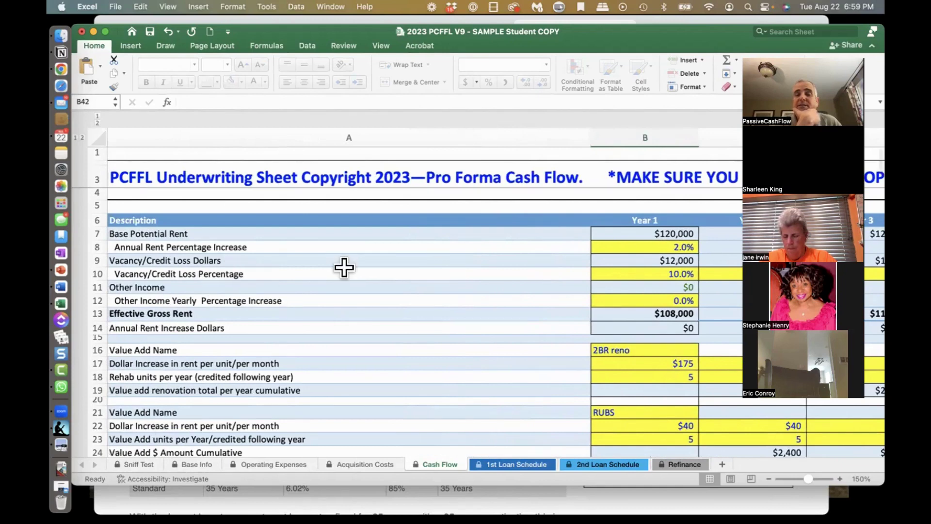
Step: Examine the 2BR reno value-add block on the Cash Flow sheet, including its rent increase, rehab units per year and cumulative totals
{"action": "scroll", "coordinate": [344, 268], "scroll_direction": "down", "scroll_amount": 4}
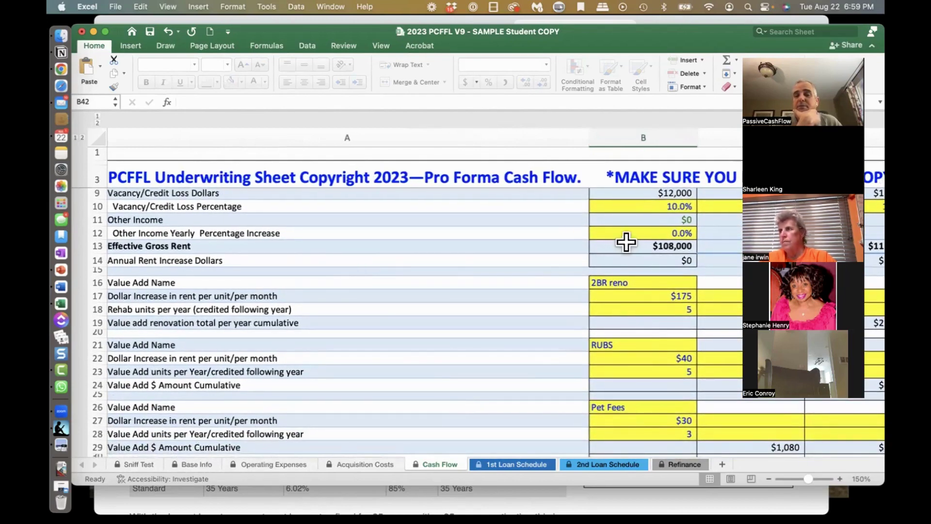
{"action": "scroll", "coordinate": [468, 268], "scroll_direction": "right", "scroll_amount": 3}
{"action": "scroll", "coordinate": [468, 267], "scroll_direction": "right", "scroll_amount": 5}
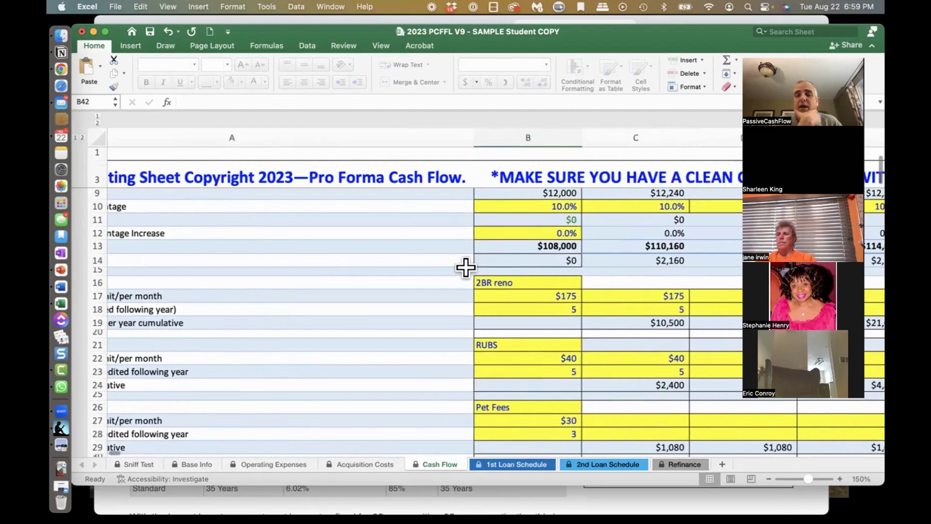
{"action": "scroll", "coordinate": [455, 269], "scroll_direction": "right", "scroll_amount": 2}
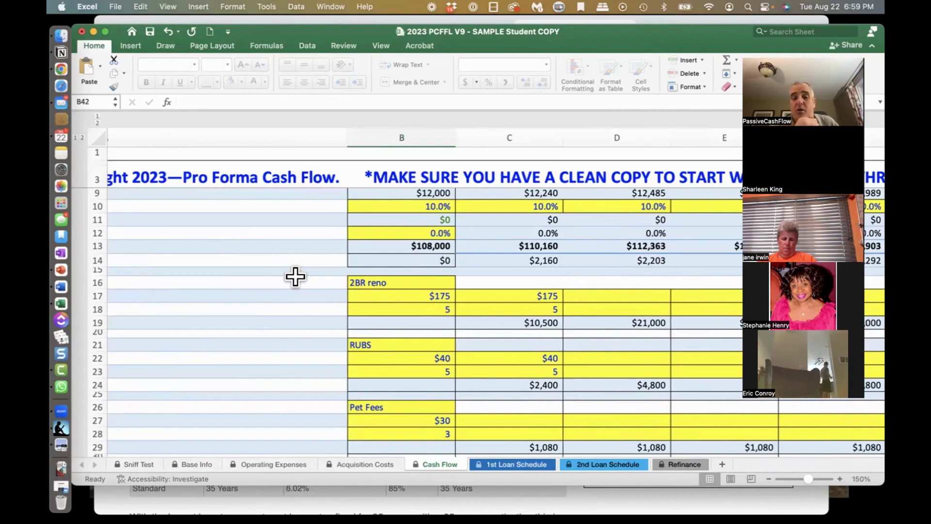
{"action": "scroll", "coordinate": [293, 274], "scroll_direction": "left", "scroll_amount": 10}
{"action": "scroll", "coordinate": [214, 278], "scroll_direction": "left", "scroll_amount": 3}
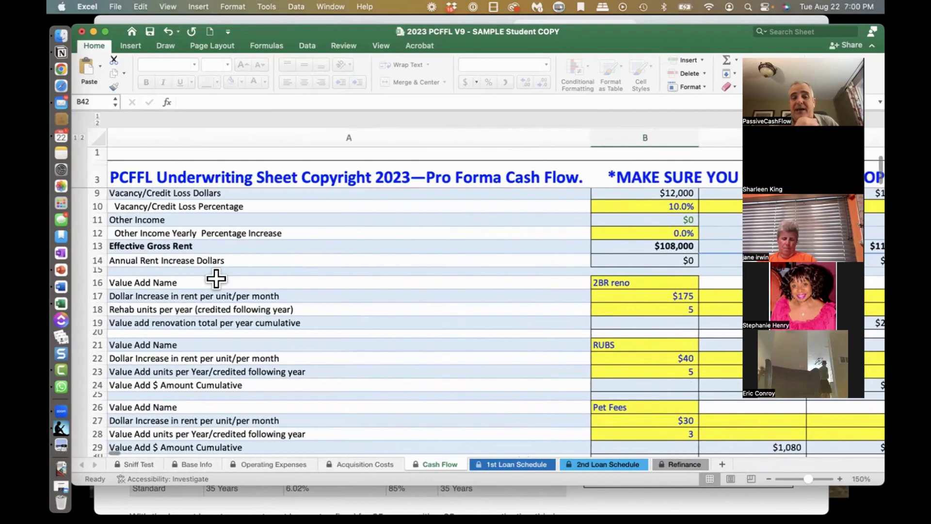
{"action": "scroll", "coordinate": [216, 278], "scroll_direction": "right", "scroll_amount": 5}
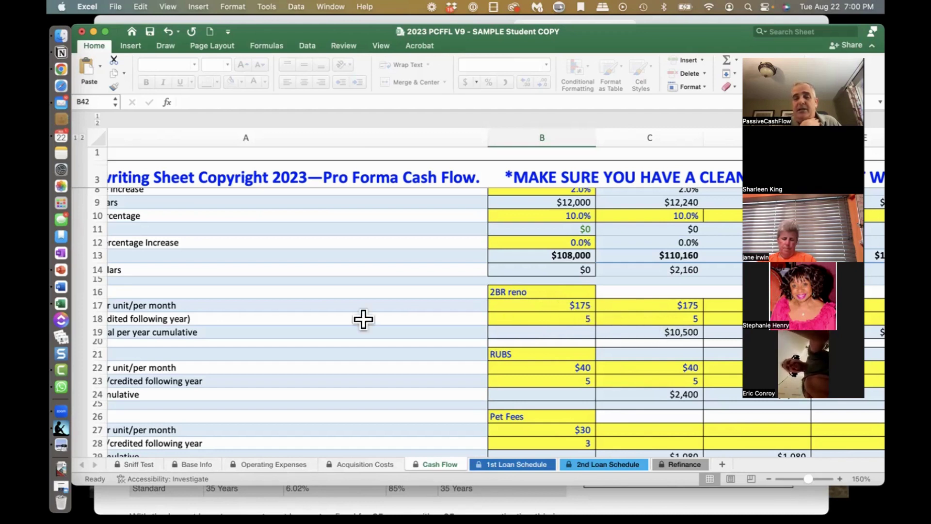
{"action": "scroll", "coordinate": [303, 320], "scroll_direction": "left", "scroll_amount": 3}
{"action": "scroll", "coordinate": [290, 322], "scroll_direction": "left", "scroll_amount": 2}
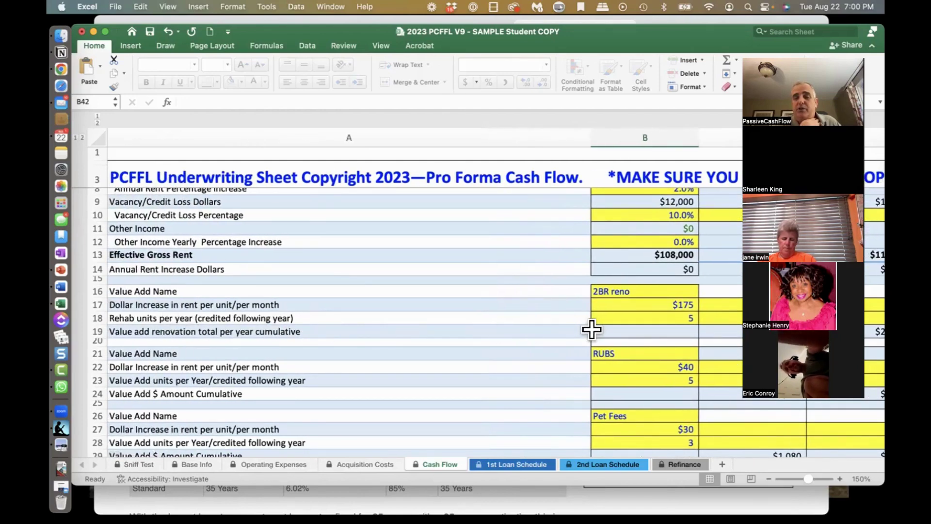
{"action": "scroll", "coordinate": [592, 326], "scroll_direction": "right", "scroll_amount": 6}
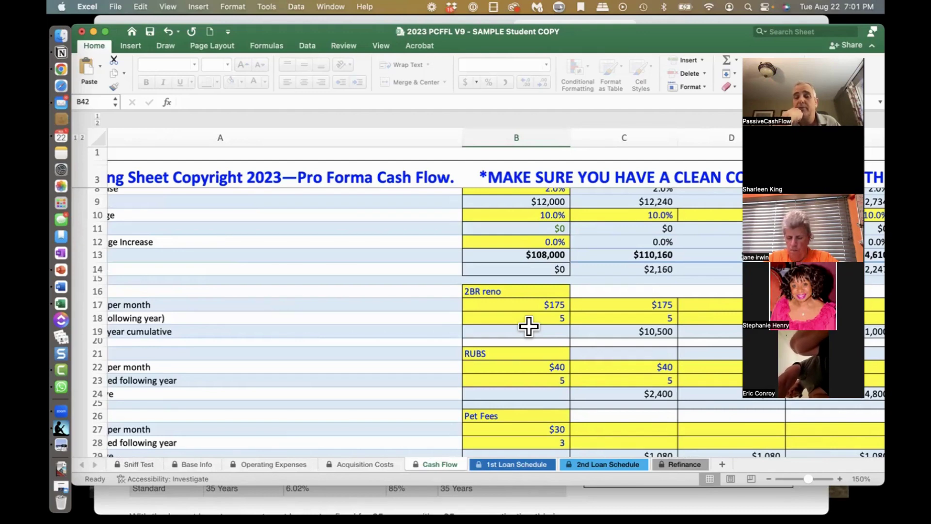
Step: Review the RUBS and Pet Fees value-add blocks, comparing their monthly increases, units per year and cumulative amounts
{"action": "scroll", "coordinate": [529, 327], "scroll_direction": "down", "scroll_amount": 3}
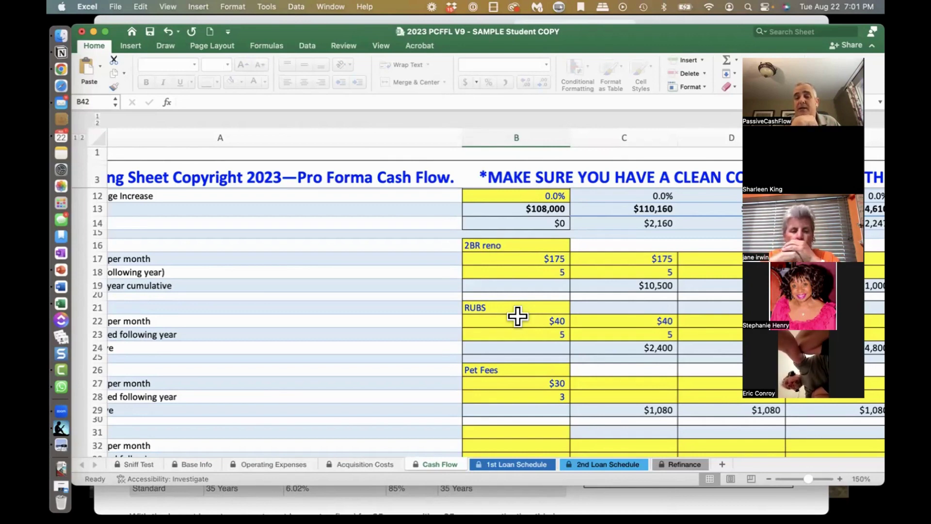
{"action": "scroll", "coordinate": [516, 316], "scroll_direction": "down", "scroll_amount": 4}
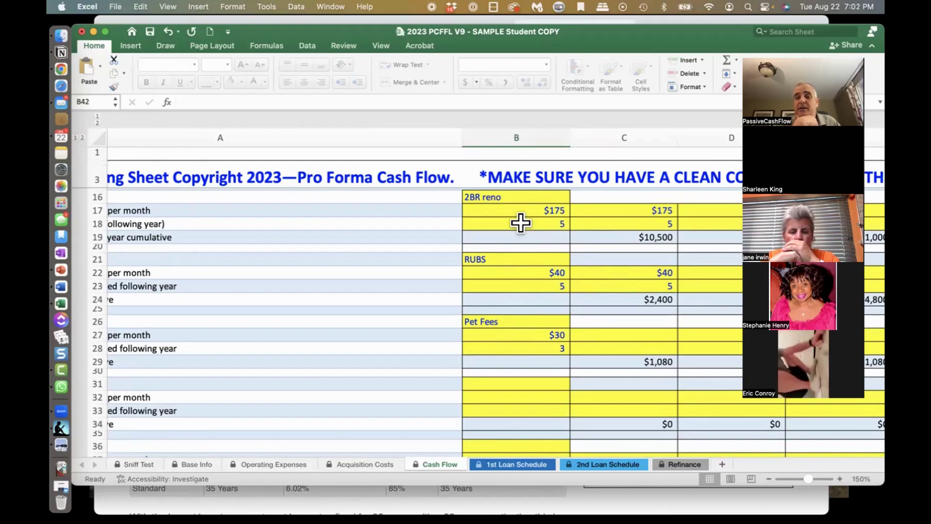
{"action": "scroll", "coordinate": [519, 223], "scroll_direction": "down", "scroll_amount": 5}
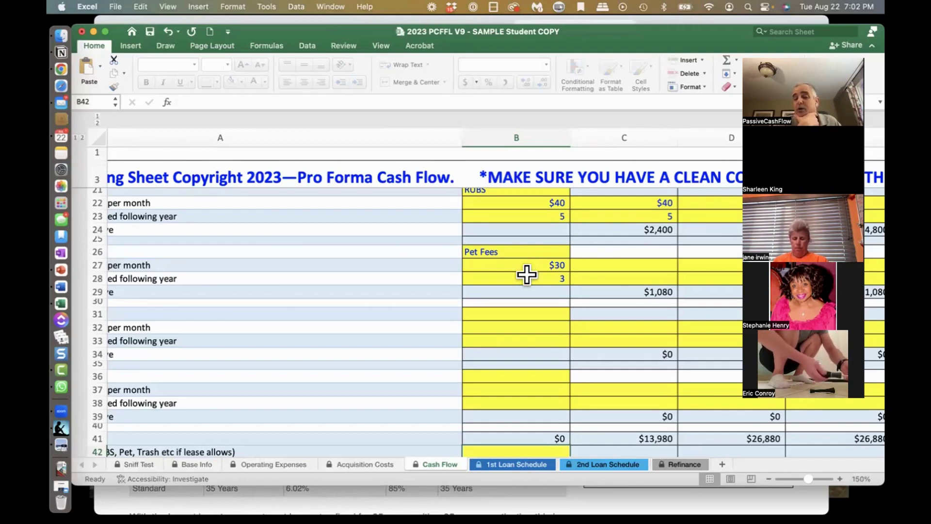
{"action": "scroll", "coordinate": [527, 274], "scroll_direction": "left", "scroll_amount": 5}
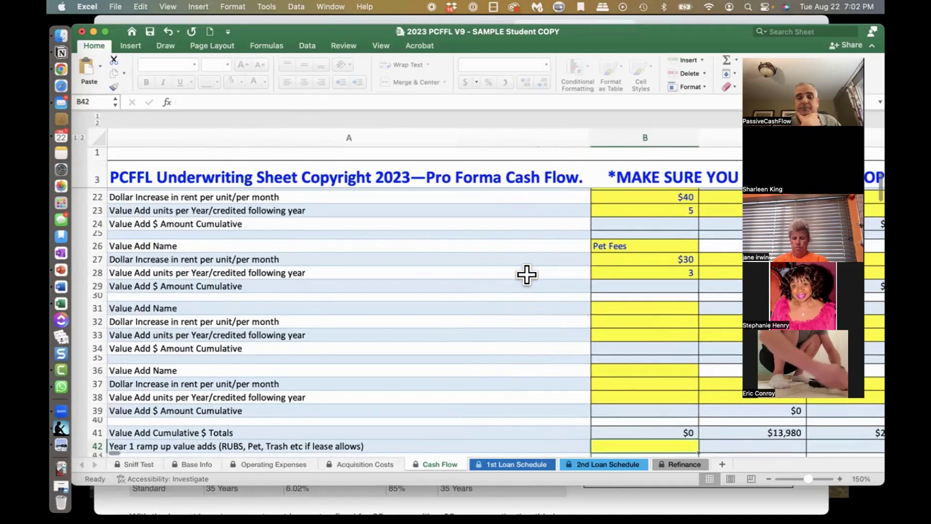
Step: Review the value-add cumulative totals, gross income, and the expense dollars, percentage and growth rows
{"action": "scroll", "coordinate": [526, 275], "scroll_direction": "down", "scroll_amount": 3}
{"action": "scroll", "coordinate": [526, 274], "scroll_direction": "down", "scroll_amount": 5}
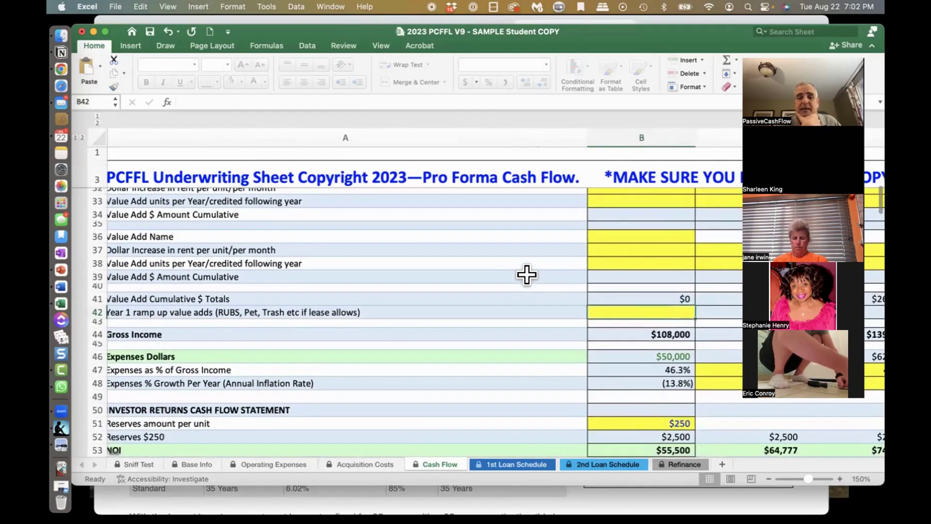
{"action": "scroll", "coordinate": [526, 275], "scroll_direction": "right", "scroll_amount": 5}
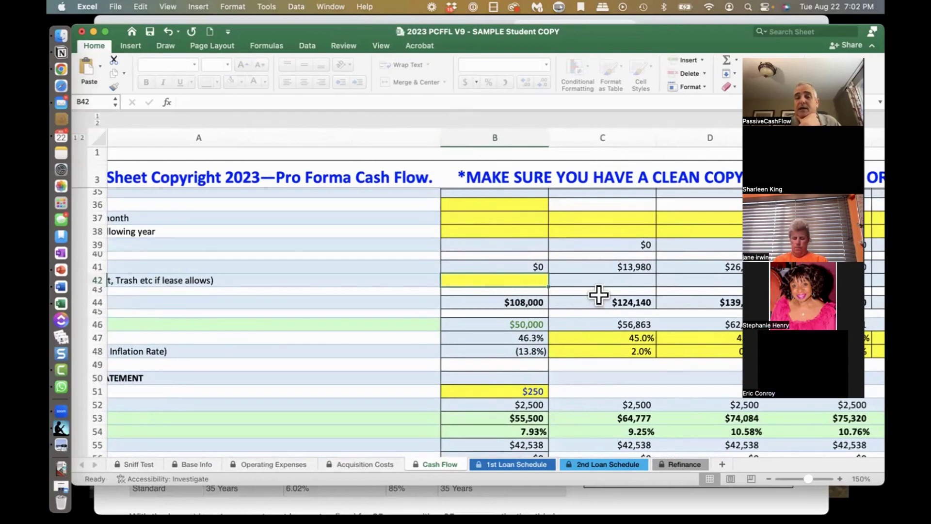
{"action": "scroll", "coordinate": [599, 295], "scroll_direction": "left", "scroll_amount": 5}
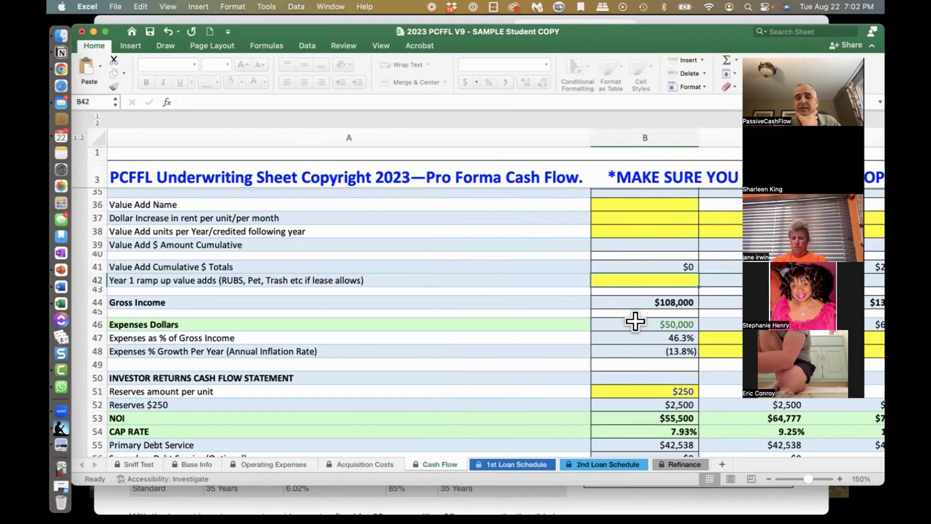
{"action": "scroll", "coordinate": [635, 321], "scroll_direction": "down", "scroll_amount": 3}
{"action": "scroll", "coordinate": [634, 318], "scroll_direction": "right", "scroll_amount": 5}
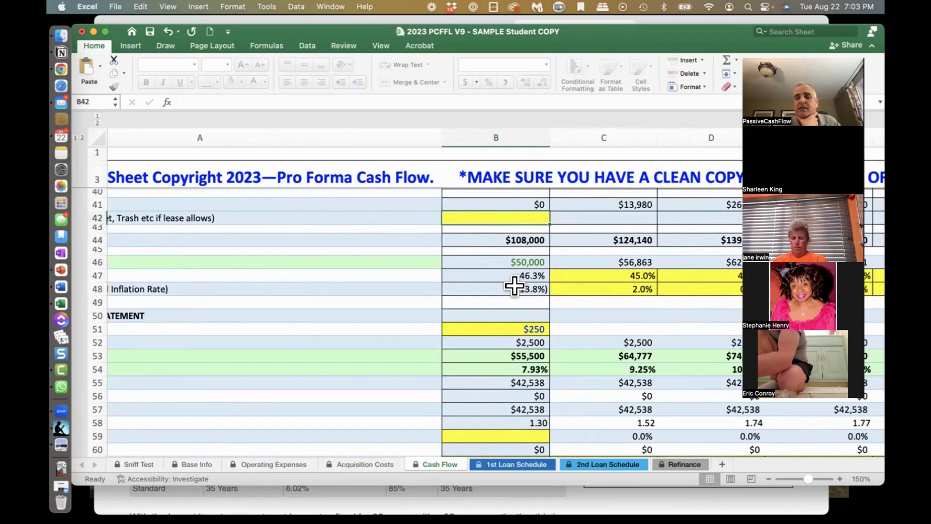
Step: Set the annual expense growth rate to 2% for Year 3 and Year 4
{"action": "scroll", "coordinate": [566, 287], "scroll_direction": "right", "scroll_amount": 5}
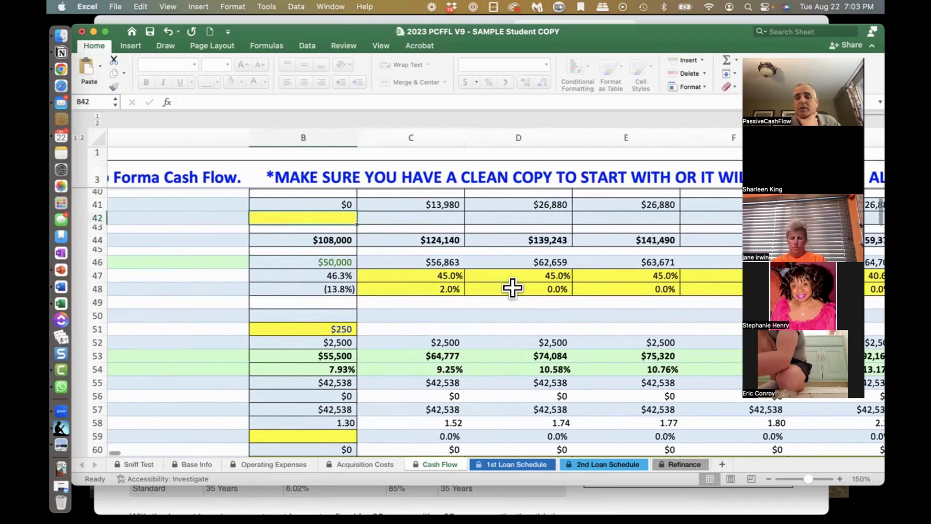
{"action": "left_click", "coordinate": [538, 287]}
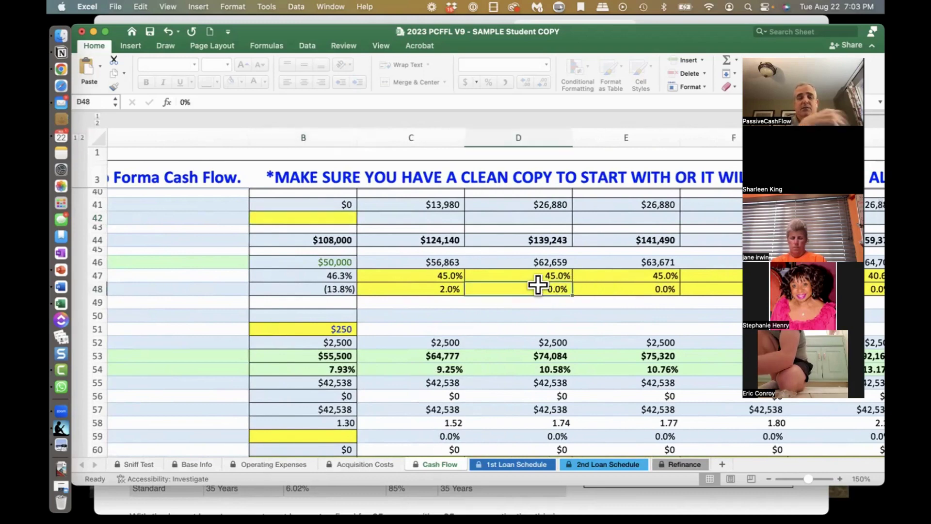
{"action": "type", "text": "2%"}
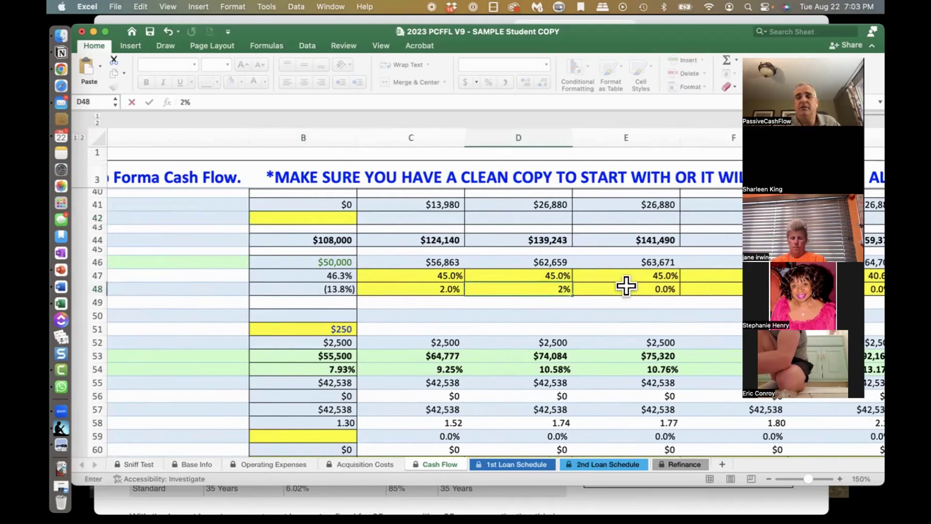
{"action": "left_click", "coordinate": [621, 286]}
{"action": "type", "text": "2%"}
{"action": "left_click", "coordinate": [520, 313]}
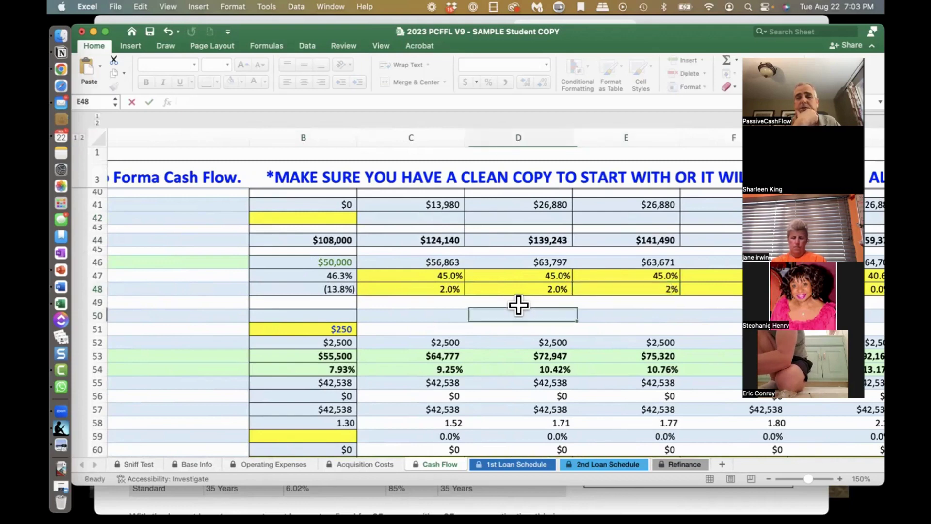
Step: Set Year 3 expenses as a percentage of gross income to 55%
{"action": "scroll", "coordinate": [439, 297], "scroll_direction": "left", "scroll_amount": 3}
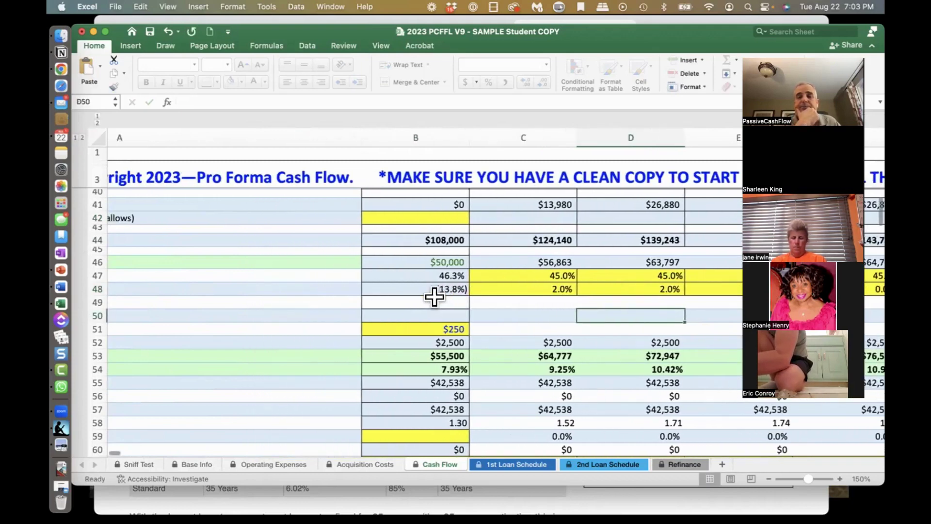
{"action": "scroll", "coordinate": [441, 297], "scroll_direction": "right", "scroll_amount": 5}
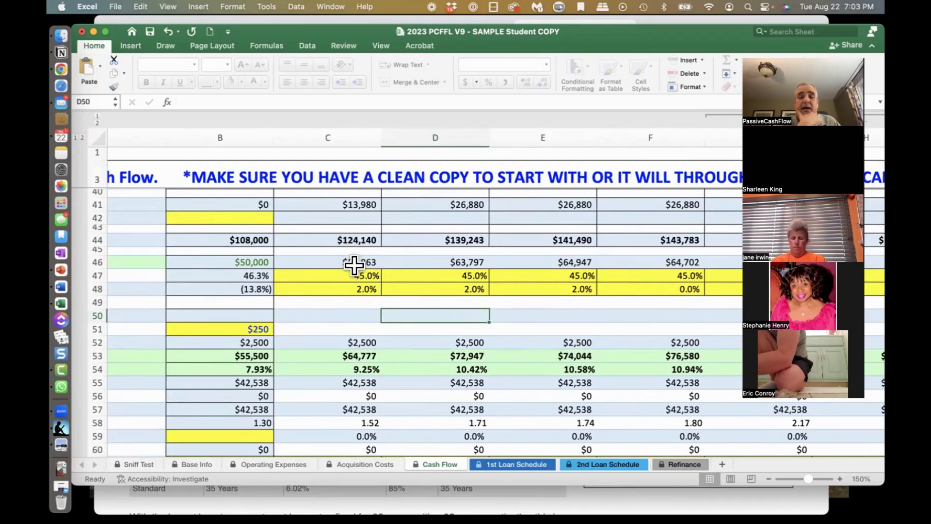
{"action": "left_click", "coordinate": [454, 274]}
{"action": "type", "text": "55"}
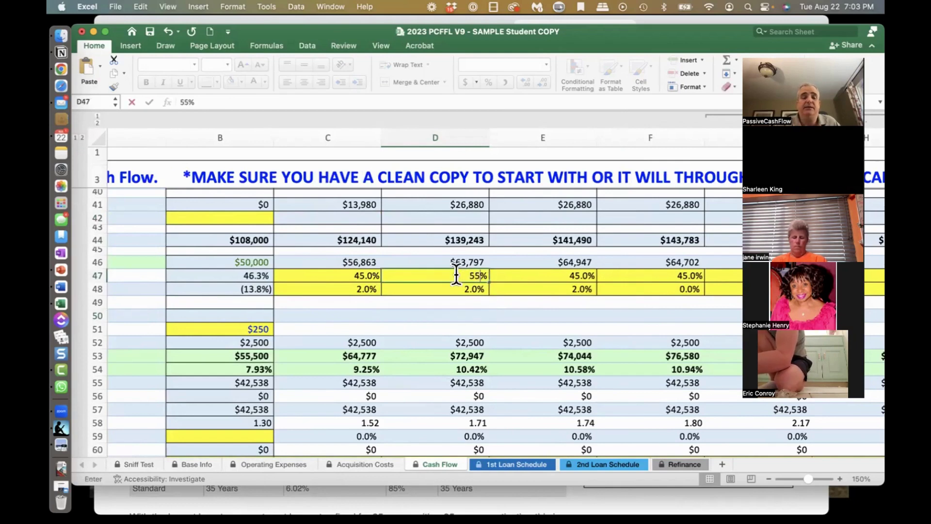
{"action": "key", "text": "Tab"}
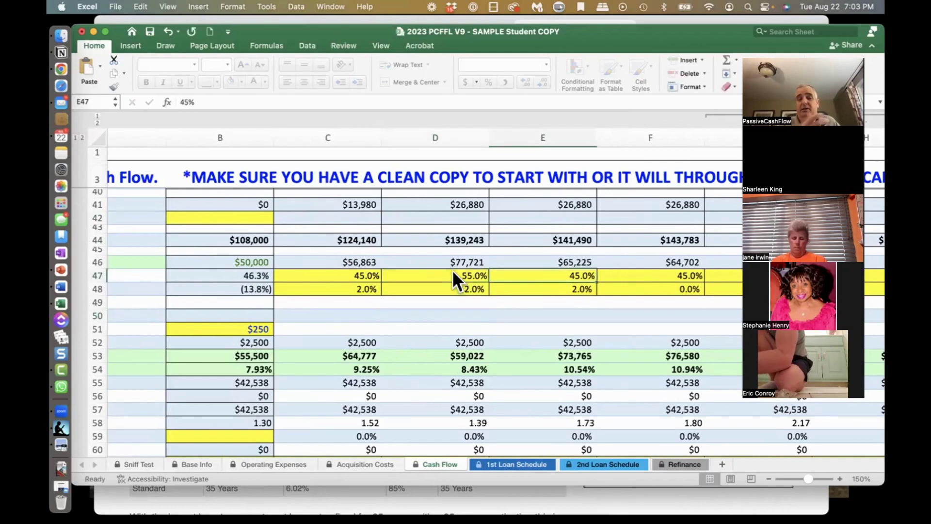
Step: Return Year 3 expenses as a percentage of gross income to 45%
{"action": "left_click", "coordinate": [452, 270]}
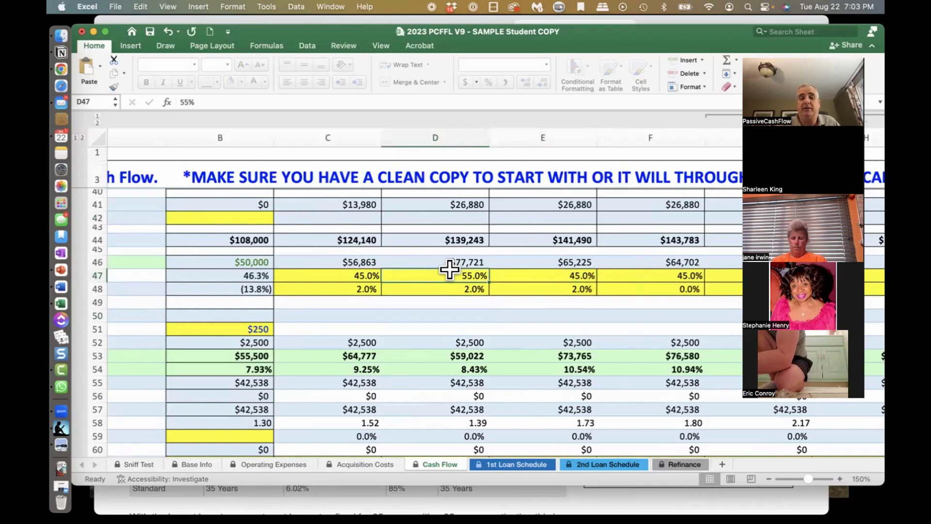
{"action": "type", "text": "45"}
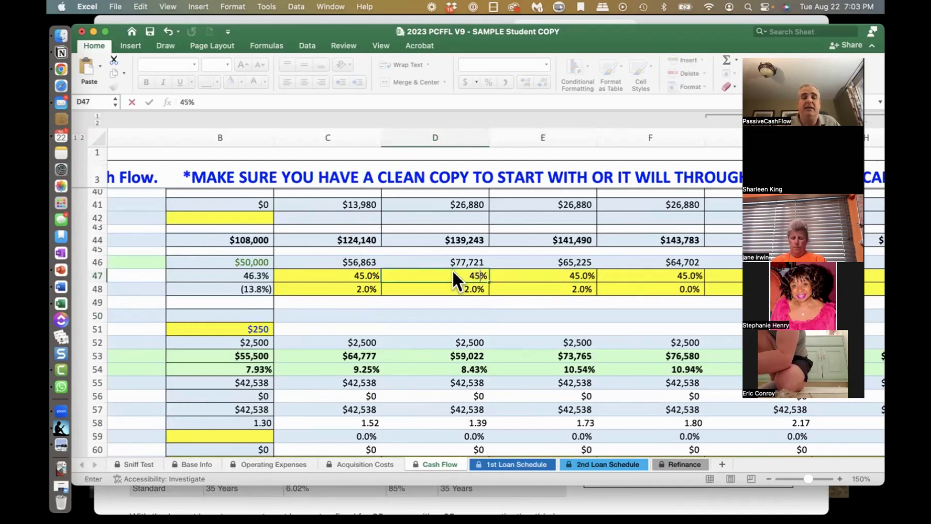
{"action": "key", "text": "Tab"}
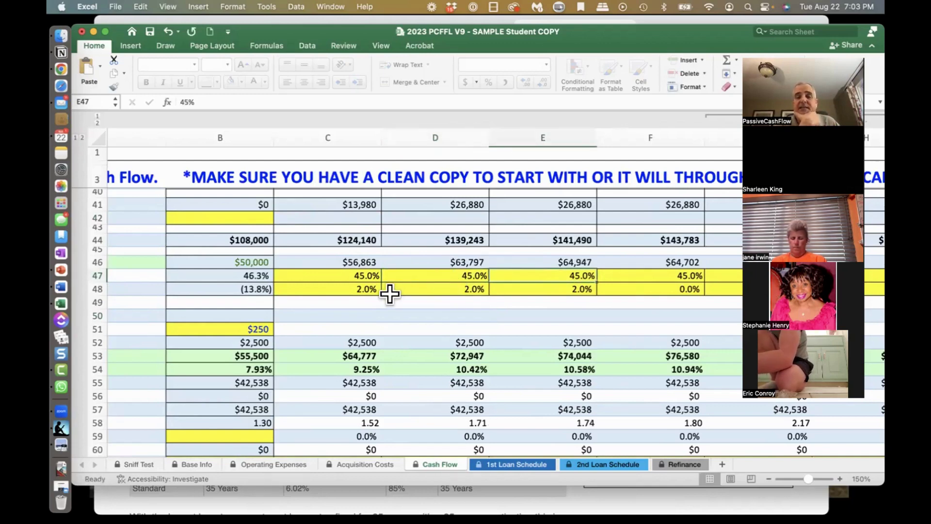
Step: Review the reserves, NOI, cap rate, debt service and debt coverage ratio rows of the investor returns cash flow statement
{"action": "scroll", "coordinate": [390, 293], "scroll_direction": "down", "scroll_amount": 3}
{"action": "scroll", "coordinate": [395, 291], "scroll_direction": "left", "scroll_amount": 6}
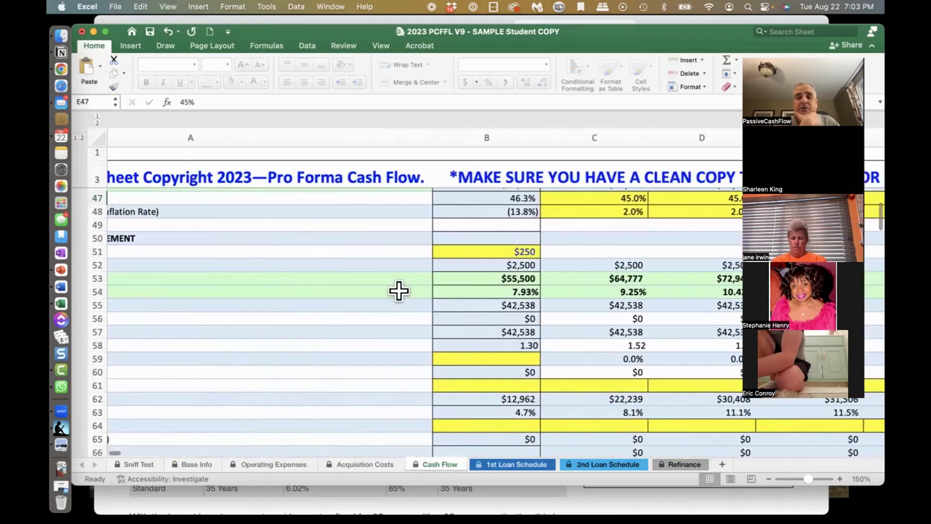
{"action": "scroll", "coordinate": [399, 291], "scroll_direction": "left", "scroll_amount": 4}
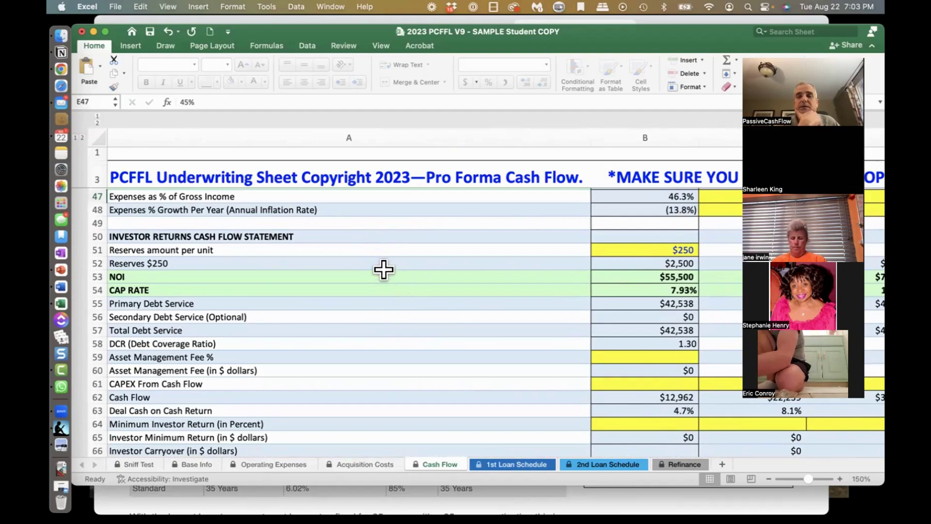
{"action": "scroll", "coordinate": [381, 270], "scroll_direction": "right", "scroll_amount": 3}
{"action": "scroll", "coordinate": [382, 269], "scroll_direction": "left", "scroll_amount": 3}
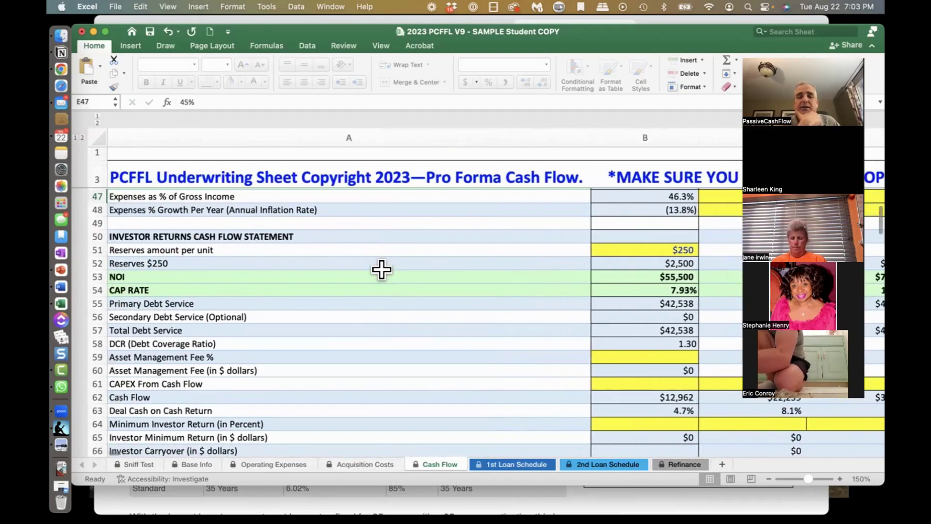
{"action": "scroll", "coordinate": [382, 270], "scroll_direction": "right", "scroll_amount": 9}
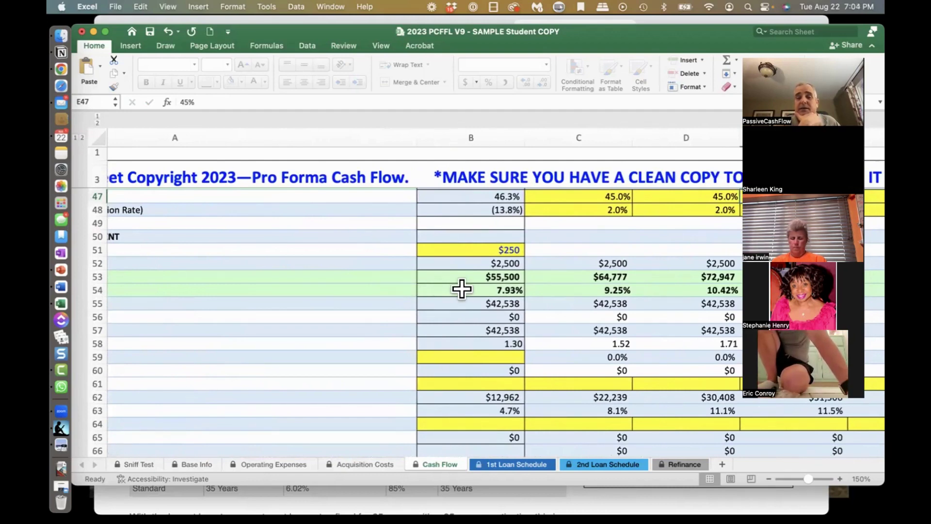
{"action": "scroll", "coordinate": [462, 289], "scroll_direction": "left", "scroll_amount": 9}
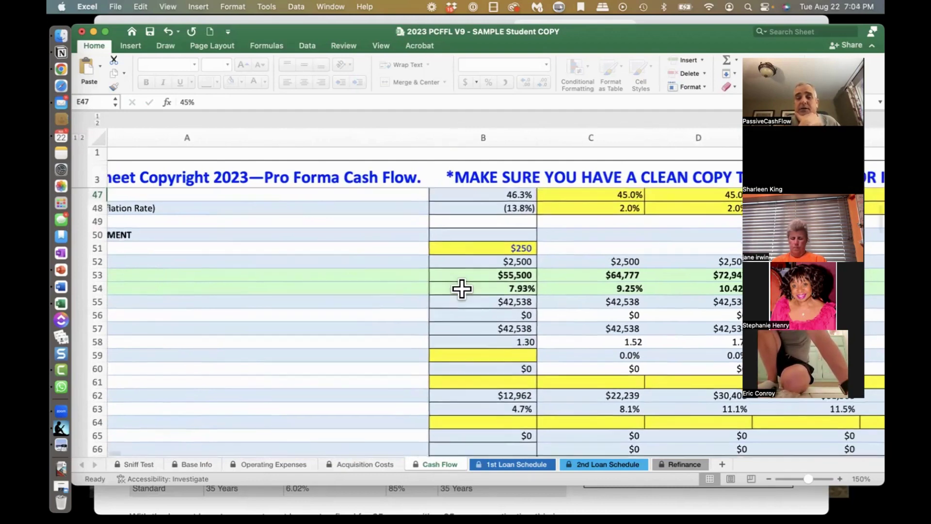
{"action": "scroll", "coordinate": [462, 289], "scroll_direction": "down", "scroll_amount": 2}
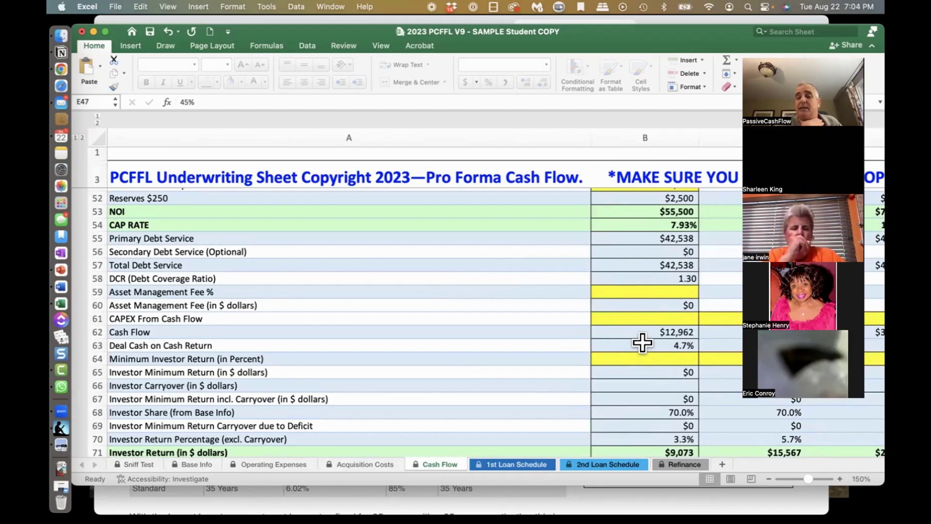
Step: Review the cash flow, deal cash on cash return, investor return and management cash return rows across the years
{"action": "scroll", "coordinate": [642, 342], "scroll_direction": "down", "scroll_amount": 3}
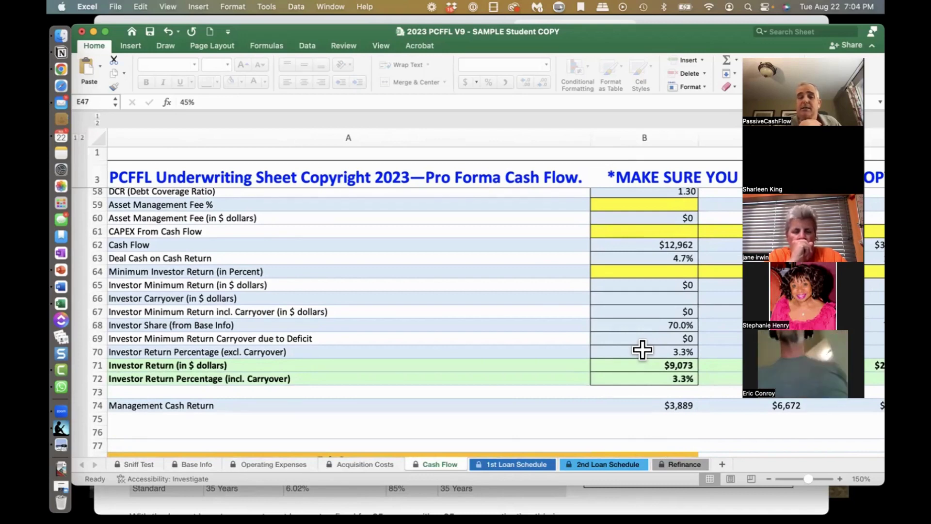
{"action": "scroll", "coordinate": [643, 349], "scroll_direction": "down", "scroll_amount": 3}
{"action": "scroll", "coordinate": [635, 347], "scroll_direction": "right", "scroll_amount": 5}
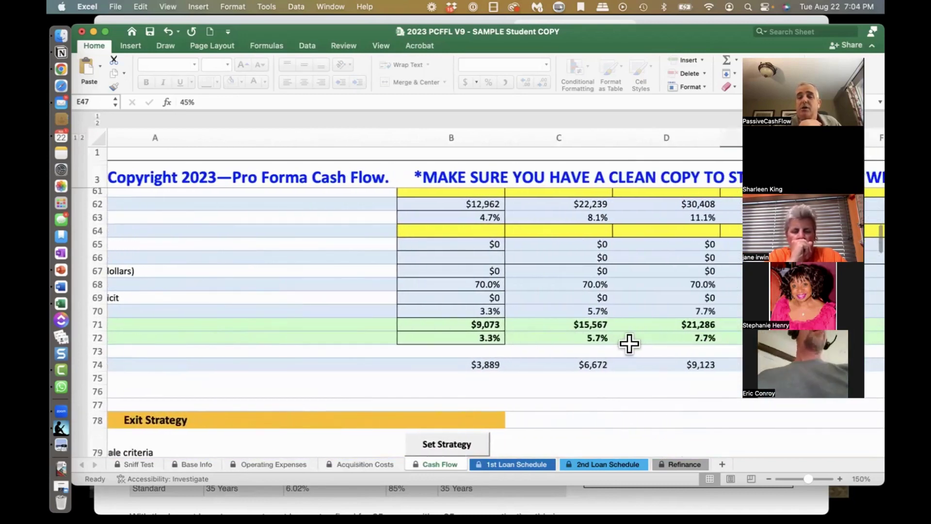
{"action": "scroll", "coordinate": [628, 344], "scroll_direction": "right", "scroll_amount": 3}
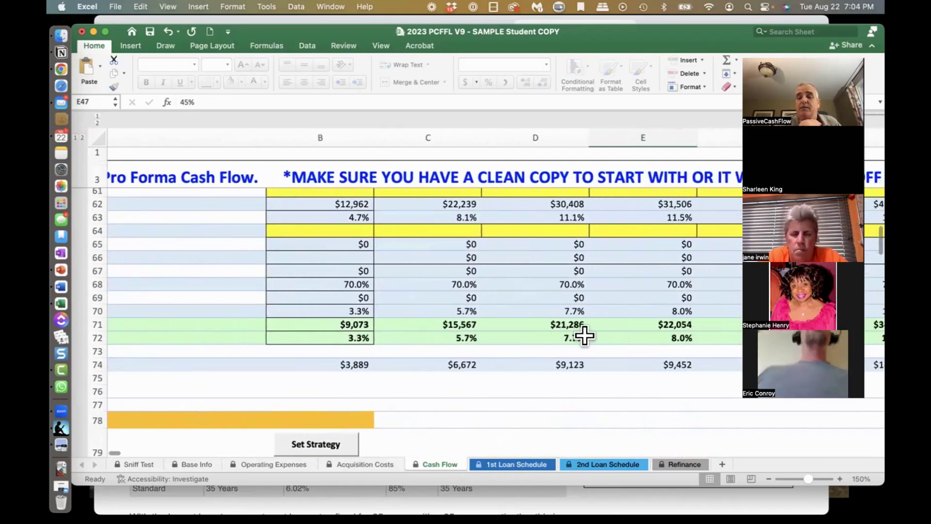
{"action": "scroll", "coordinate": [585, 335], "scroll_direction": "right", "scroll_amount": 3}
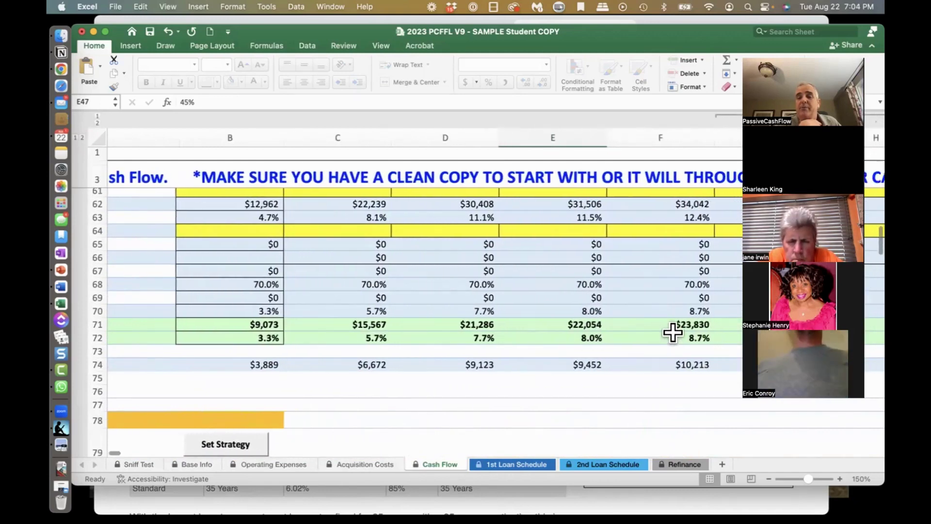
{"action": "scroll", "coordinate": [674, 332], "scroll_direction": "left", "scroll_amount": 8}
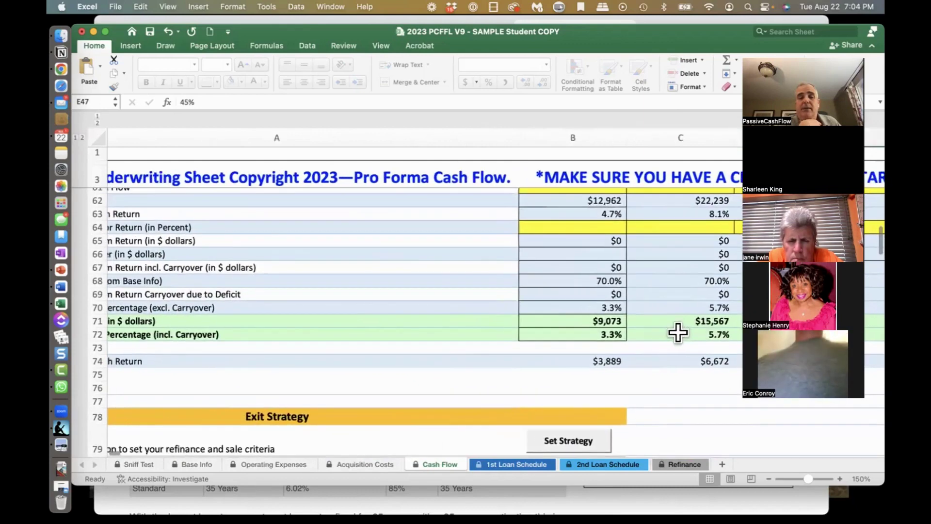
{"action": "scroll", "coordinate": [678, 333], "scroll_direction": "left", "scroll_amount": 2}
Step: Check the Base Info sheet's investor share, cap rates, average cash on cash return and annualized investor return
{"action": "left_click", "coordinate": [190, 464]}
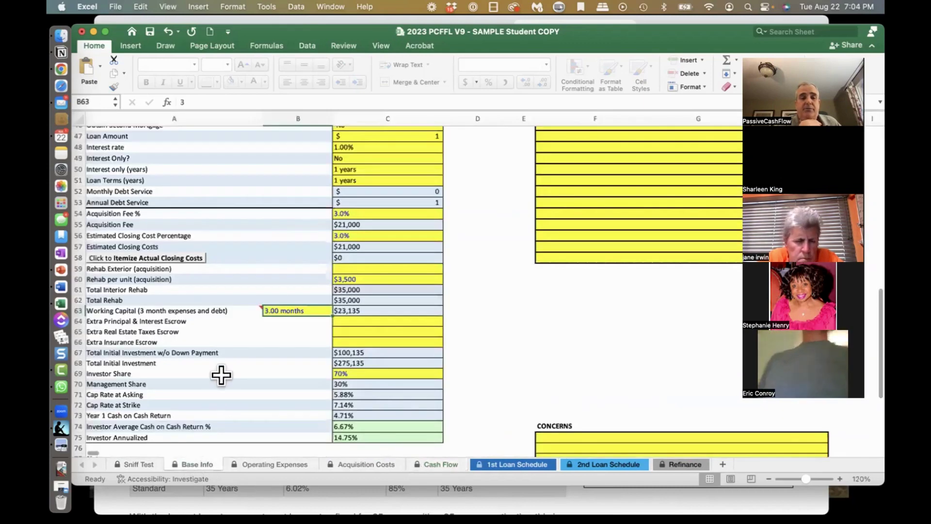
{"action": "scroll", "coordinate": [224, 368], "scroll_direction": "down", "scroll_amount": 5}
{"action": "scroll", "coordinate": [232, 367], "scroll_direction": "down", "scroll_amount": 1}
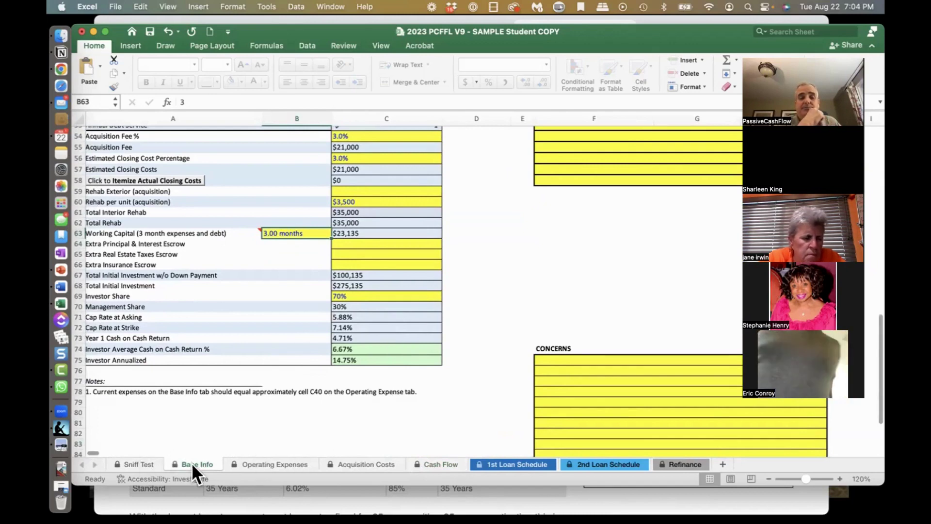
Step: Review the Cash Flow sheet's Exit Strategy years and the Complete Sale section, including exit cap, exit price and sales costs
{"action": "left_click", "coordinate": [429, 464]}
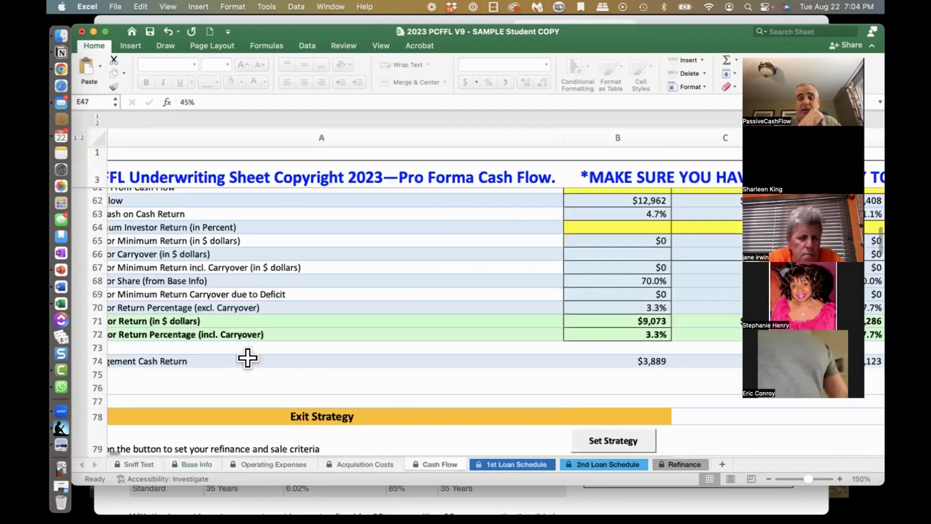
{"action": "scroll", "coordinate": [217, 338], "scroll_direction": "down", "scroll_amount": 5}
{"action": "scroll", "coordinate": [219, 342], "scroll_direction": "down", "scroll_amount": 3}
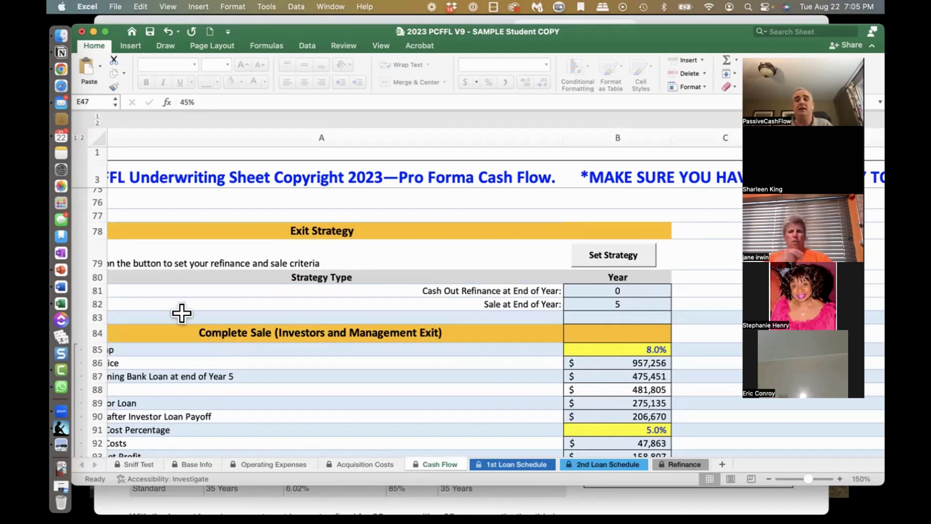
{"action": "scroll", "coordinate": [182, 314], "scroll_direction": "down", "scroll_amount": 1}
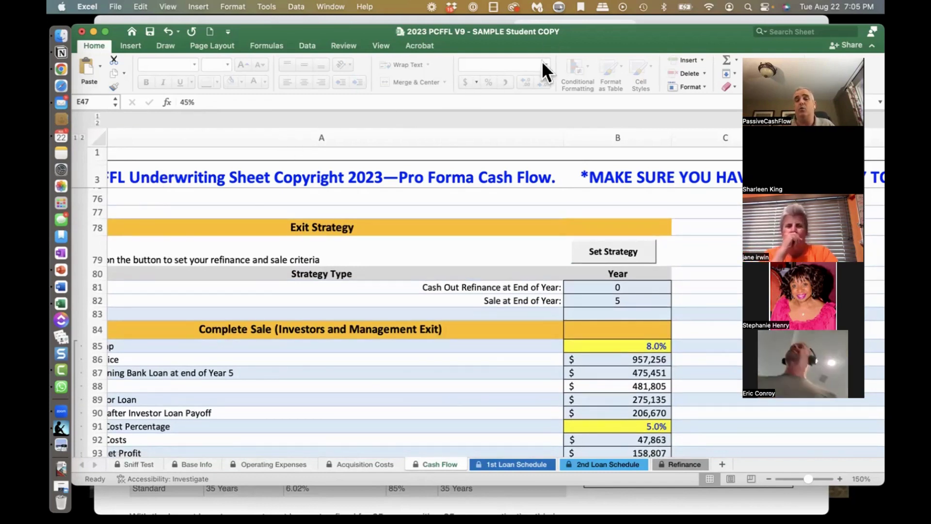
{"action": "left_click", "coordinate": [537, 137]}
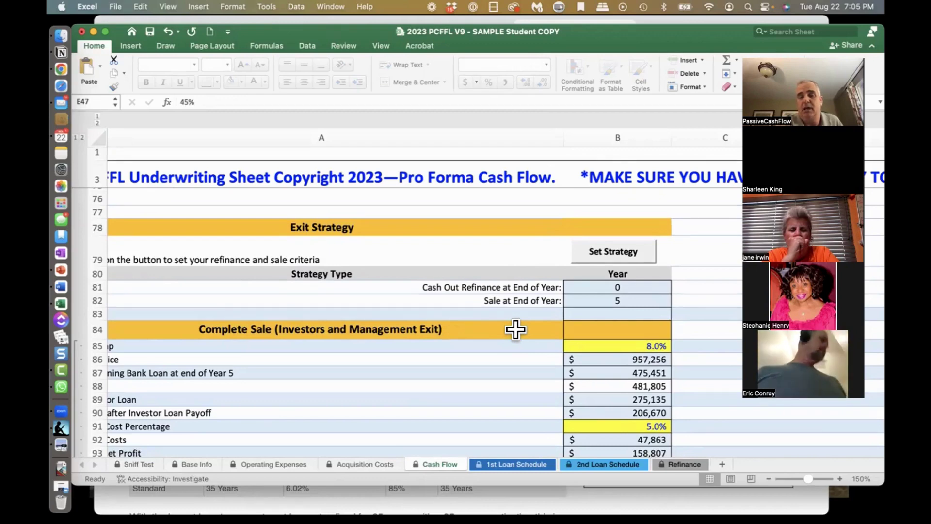
{"action": "scroll", "coordinate": [515, 329], "scroll_direction": "down", "scroll_amount": 4}
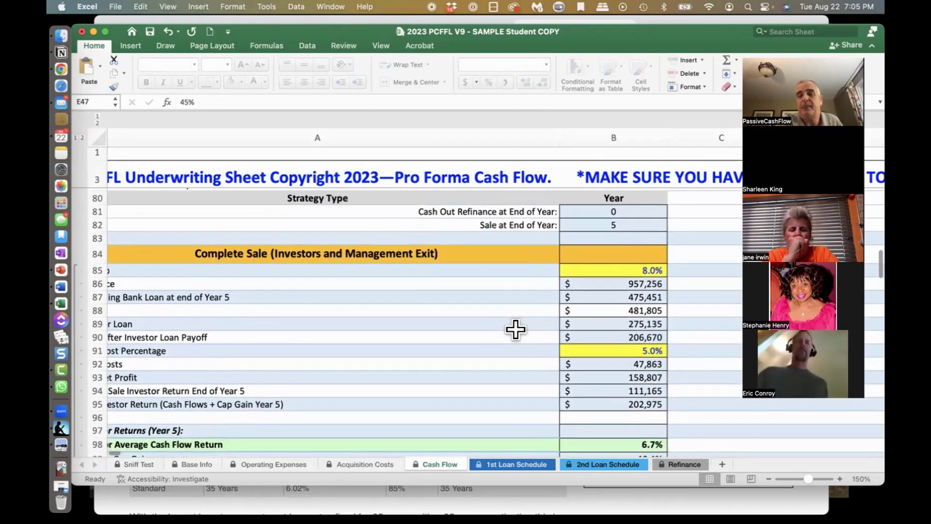
{"action": "scroll", "coordinate": [463, 275], "scroll_direction": "left", "scroll_amount": 2}
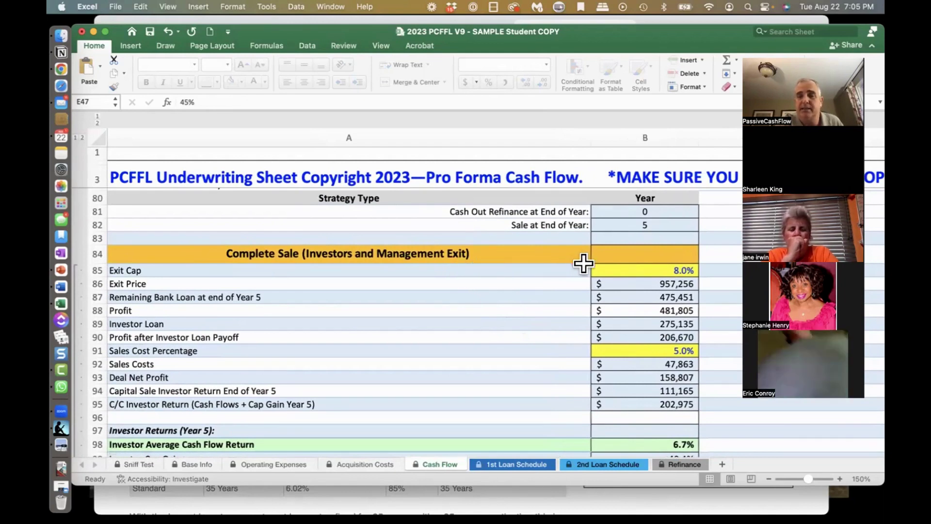
Step: Set the exit cap for the complete sale to 7%
{"action": "left_click", "coordinate": [644, 265]}
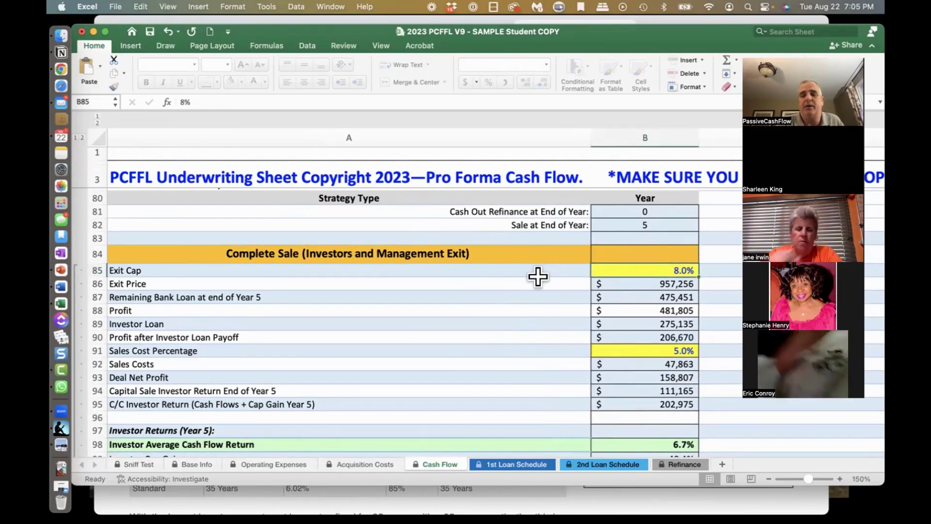
{"action": "type", "text": "7"}
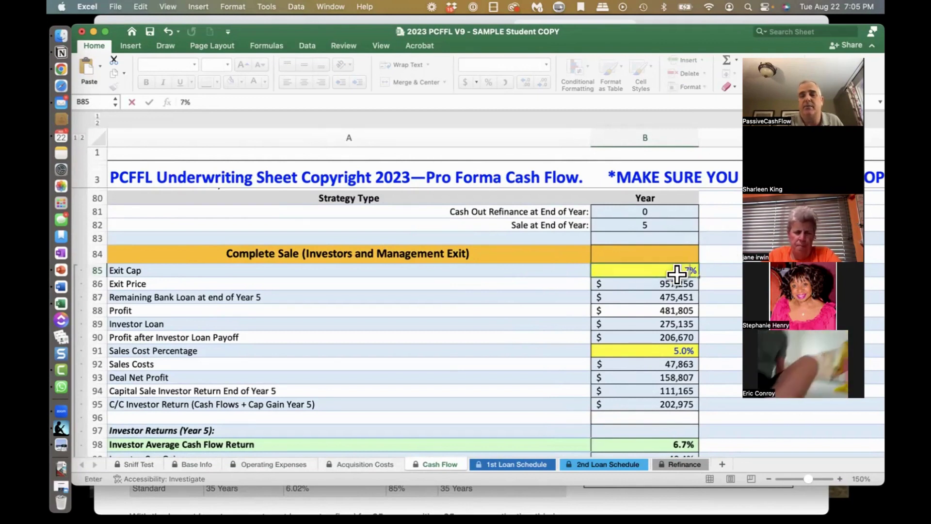
{"action": "key", "text": "Return"}
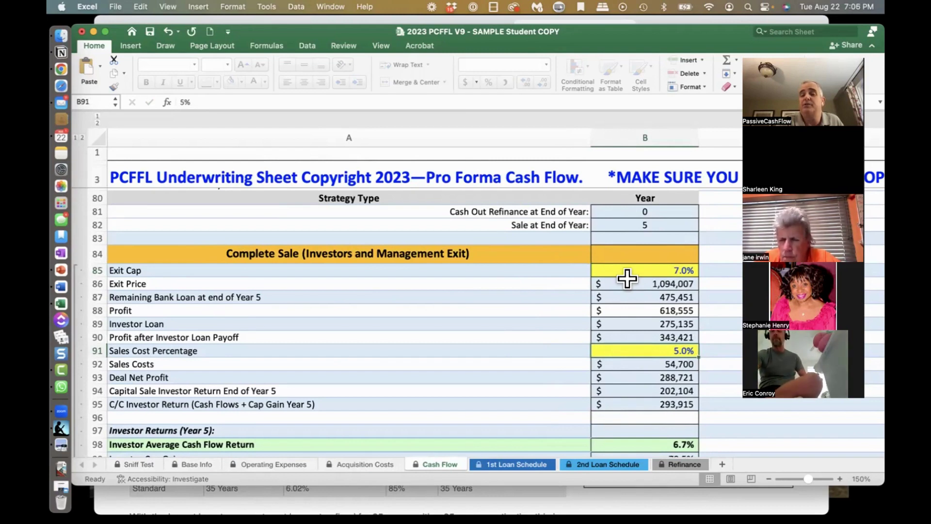
Step: Set the exit cap for the complete sale to 6%
{"action": "left_click", "coordinate": [650, 267]}
{"action": "type", "text": "6"}
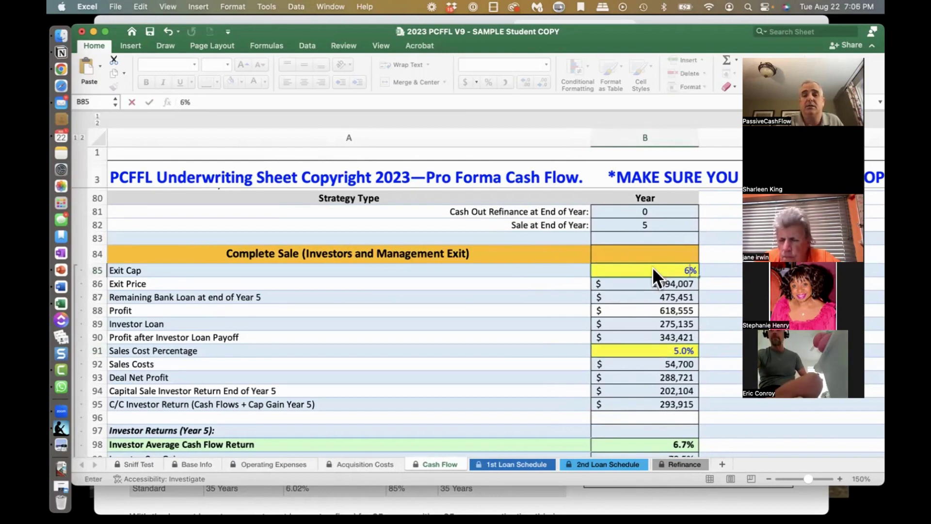
{"action": "key", "text": "Return"}
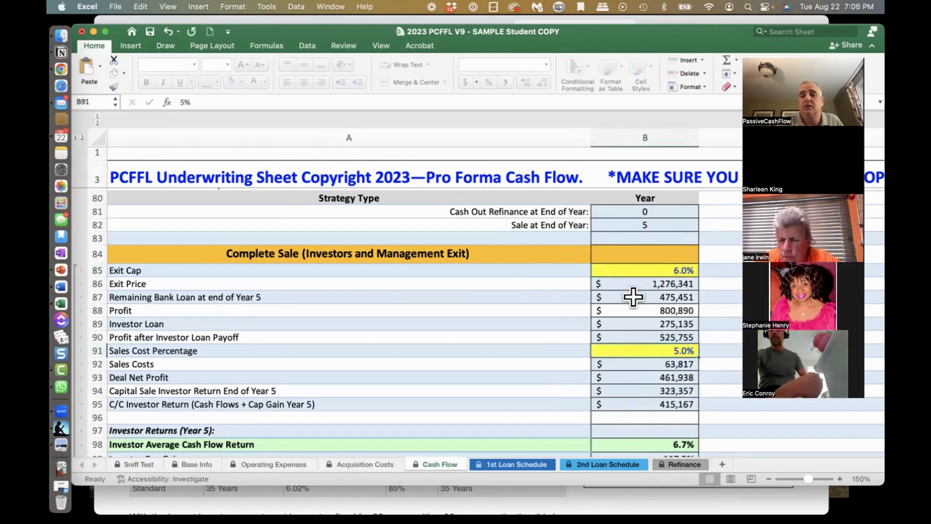
Step: Return the exit cap for the complete sale to 8%
{"action": "left_click", "coordinate": [637, 265]}
{"action": "type", "text": "8"}
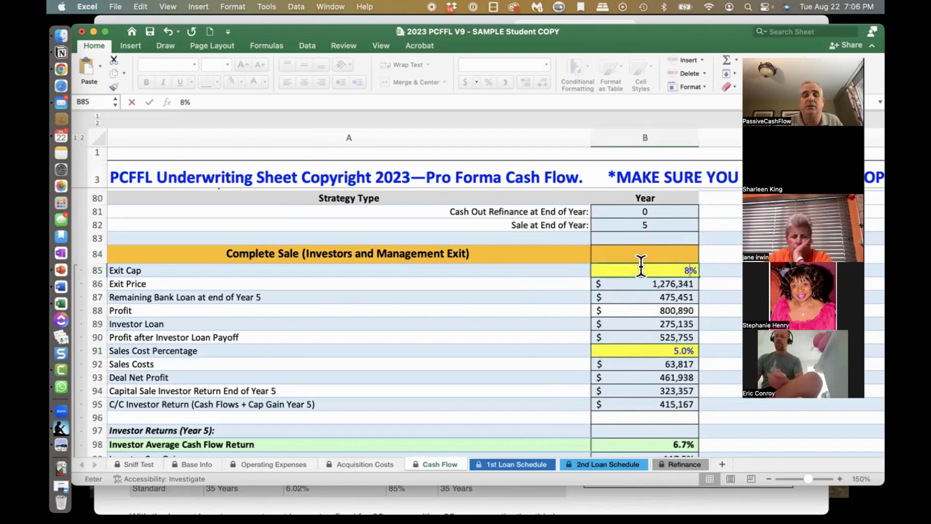
{"action": "key", "text": "Return"}
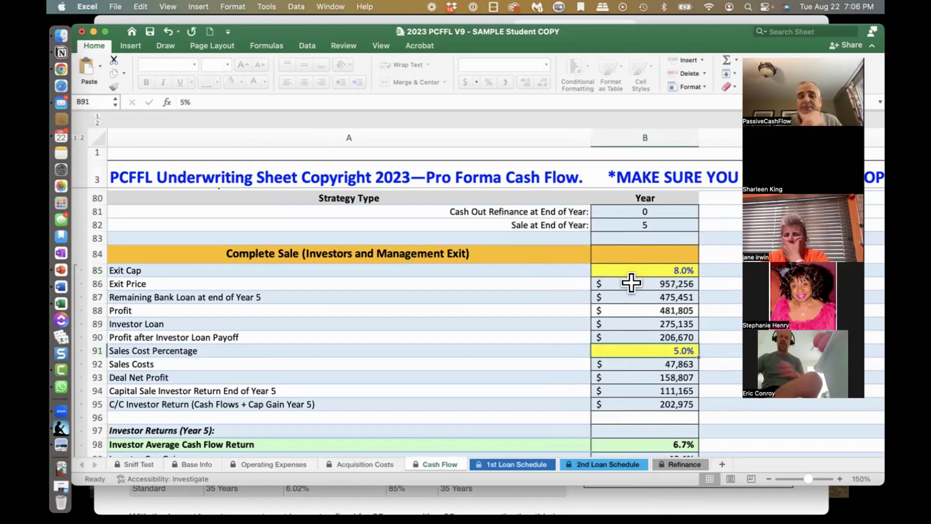
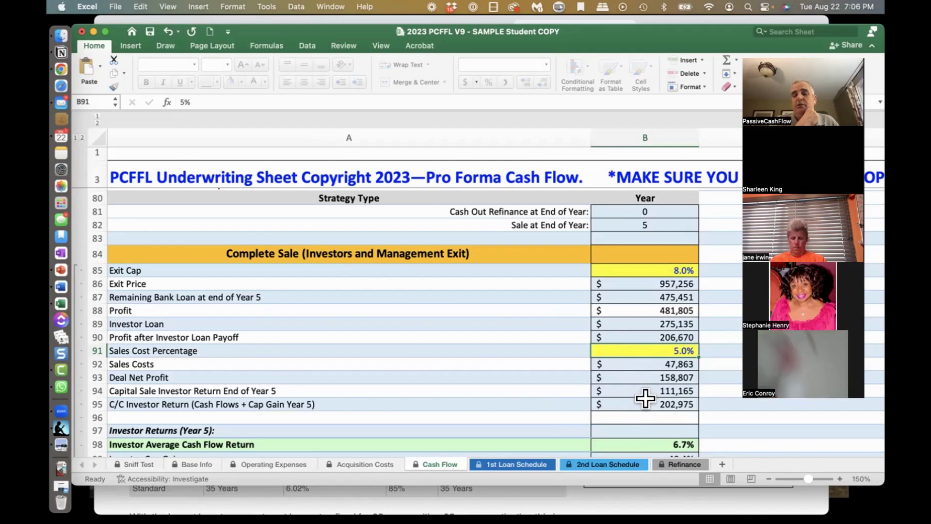
Step: Review the Cash Flow sheet's first income and value-add rows, and the Base Info sheet's income, price and first mortgage inputs
{"action": "scroll", "coordinate": [631, 357], "scroll_direction": "up", "scroll_amount": 12}
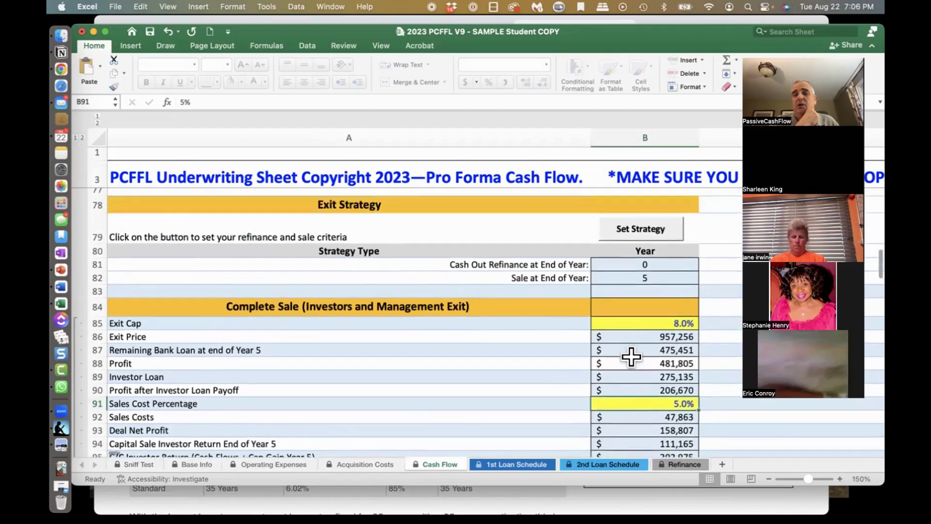
{"action": "scroll", "coordinate": [631, 357], "scroll_direction": "up", "scroll_amount": 14}
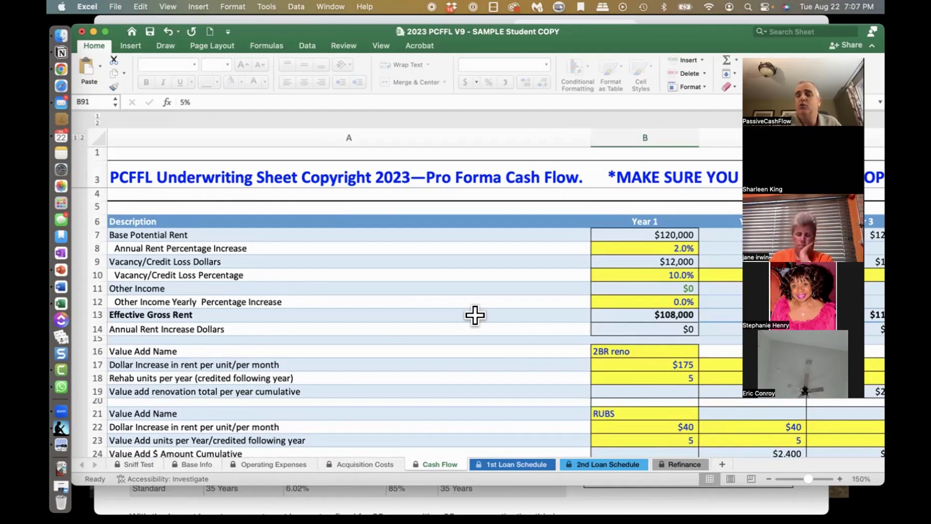
{"action": "left_click", "coordinate": [188, 463]}
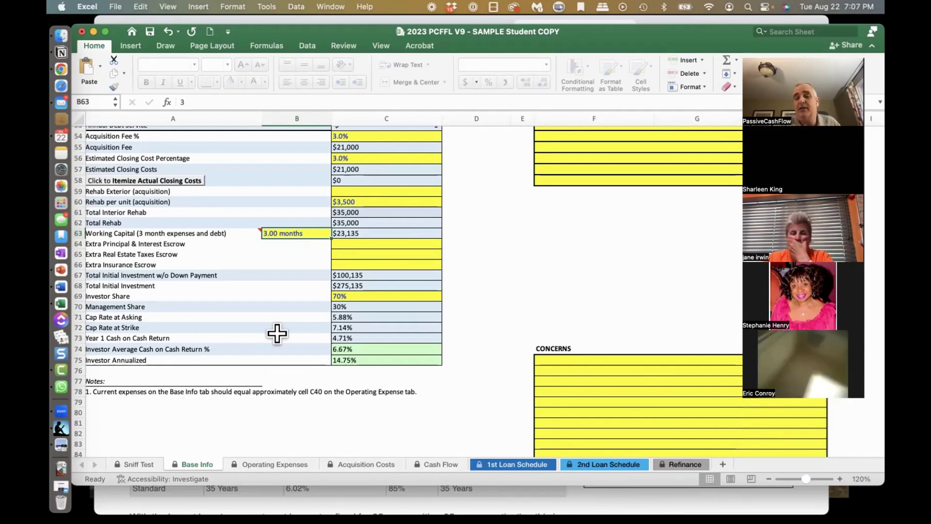
{"action": "scroll", "coordinate": [277, 333], "scroll_direction": "up", "scroll_amount": 15}
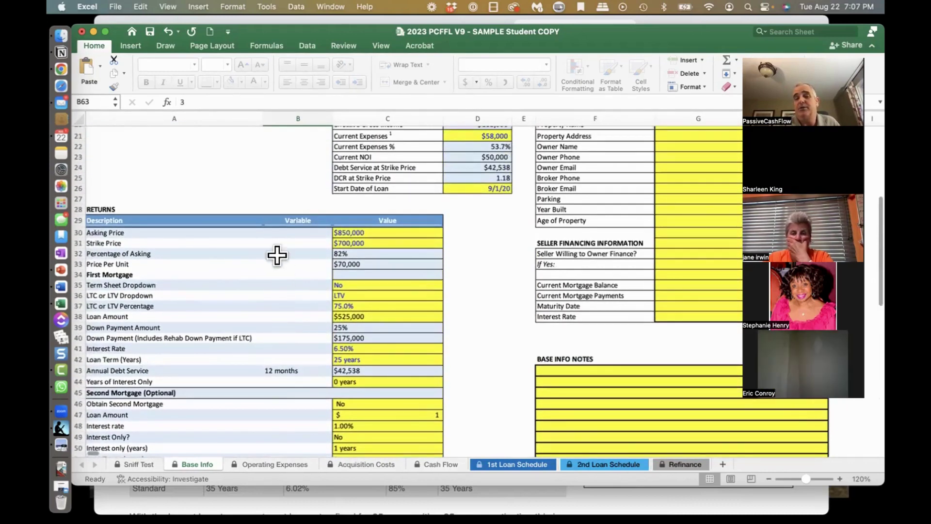
{"action": "scroll", "coordinate": [277, 239], "scroll_direction": "down", "scroll_amount": 1}
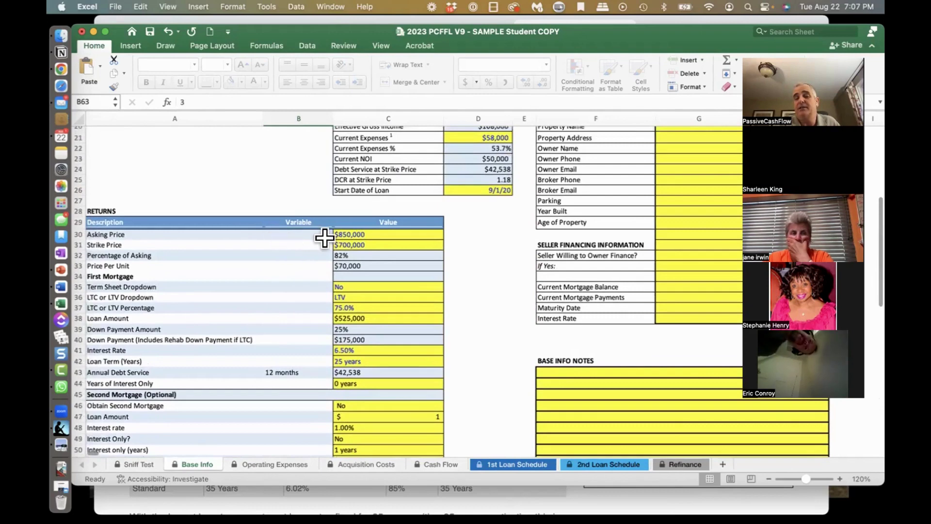
{"action": "scroll", "coordinate": [372, 237], "scroll_direction": "down", "scroll_amount": 1}
{"action": "scroll", "coordinate": [371, 237], "scroll_direction": "up", "scroll_amount": 1}
{"action": "scroll", "coordinate": [371, 237], "scroll_direction": "right", "scroll_amount": 1}
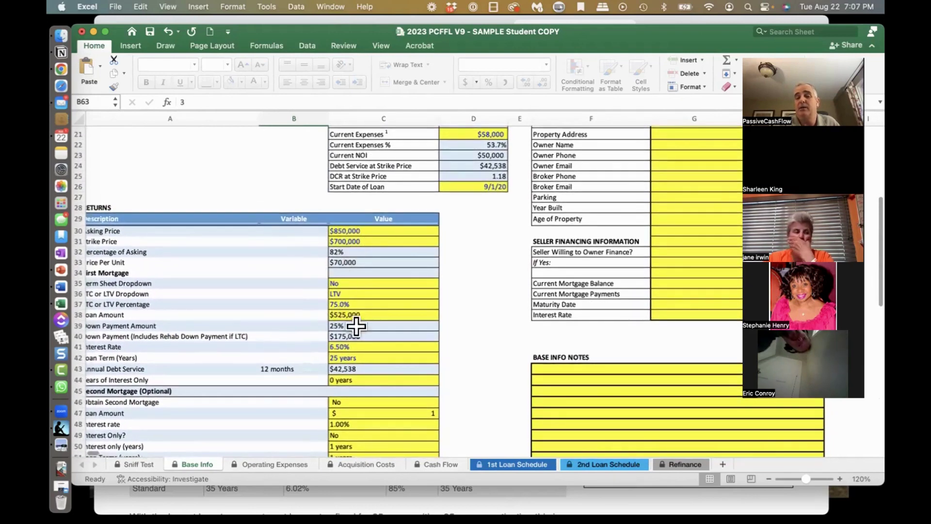
{"action": "scroll", "coordinate": [474, 266], "scroll_direction": "up", "scroll_amount": 5}
{"action": "scroll", "coordinate": [358, 183], "scroll_direction": "up", "scroll_amount": 5}
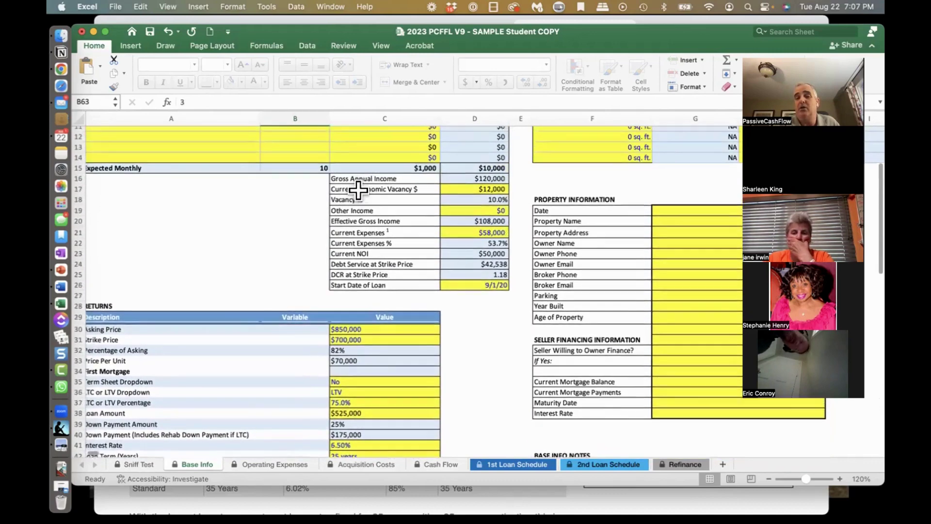
{"action": "scroll", "coordinate": [296, 395], "scroll_direction": "down", "scroll_amount": 10}
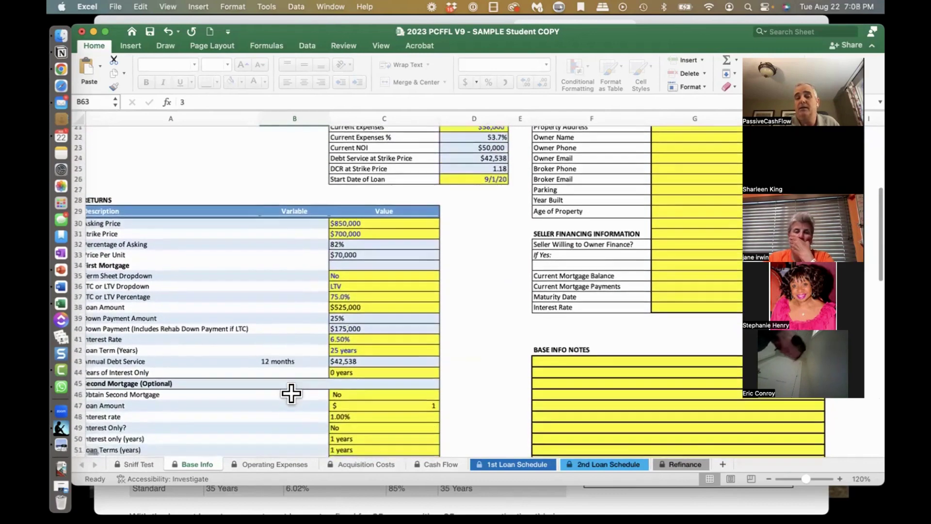